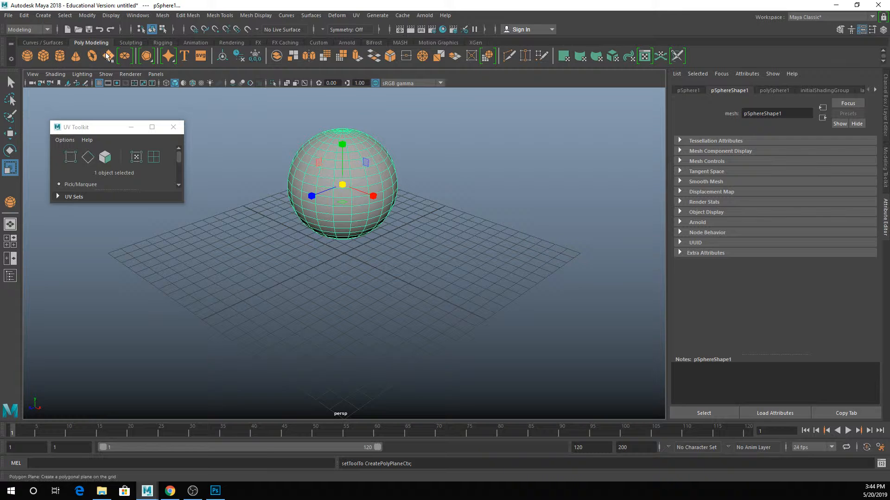
- Create a large polygon plane on the grid beneath the sphere and scale it uniformly to about 0.72
{"action": "left_click", "coordinate": [108, 56]}
{"action": "left_click_drag", "start_coordinate": [322, 264], "coordinate": [642, 450]}
{"action": "left_click_drag", "start_coordinate": [438, 306], "coordinate": [493, 294], "text": "alt"}
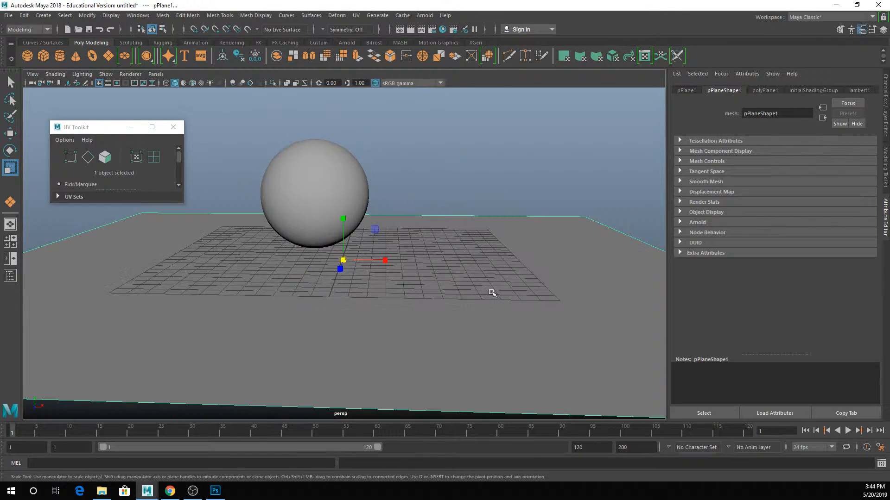
{"action": "left_click_drag", "start_coordinate": [344, 260], "coordinate": [207, 233]}
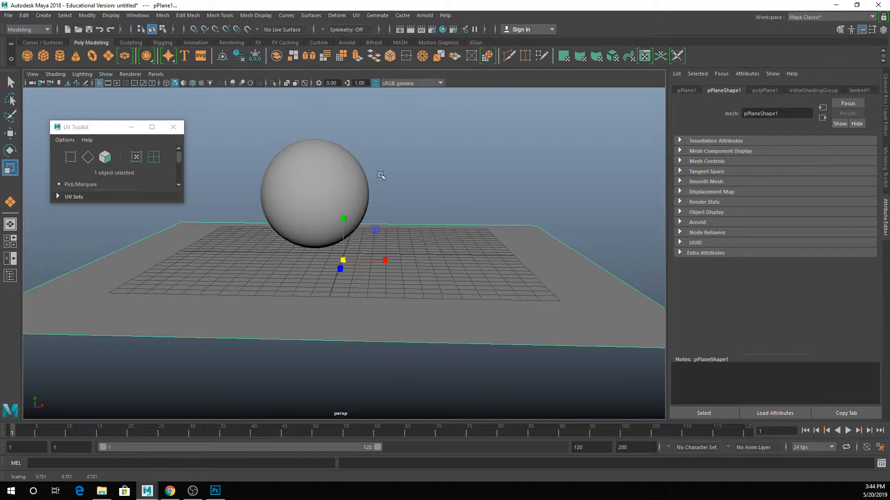
- Add an Arnold Skydome Light and map a File texture to its color
{"action": "left_click", "coordinate": [425, 15]}
{"action": "mouse_move", "coordinate": [447, 62]}
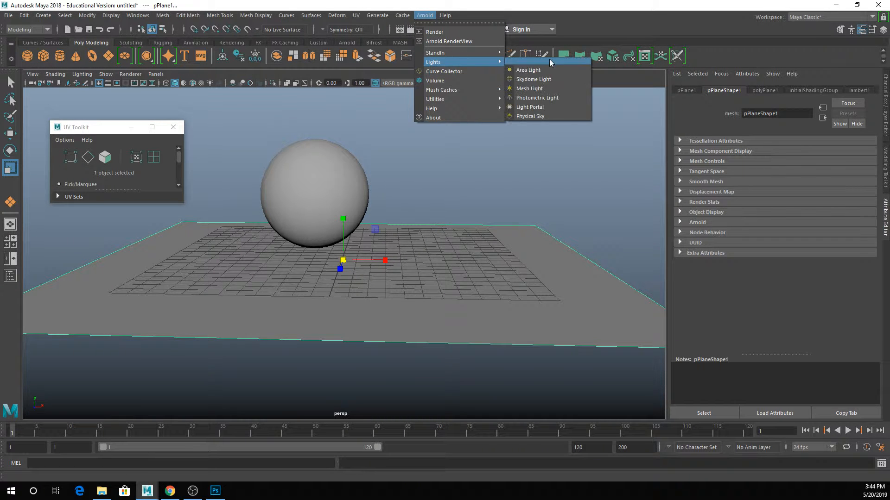
{"action": "left_click", "coordinate": [552, 78]}
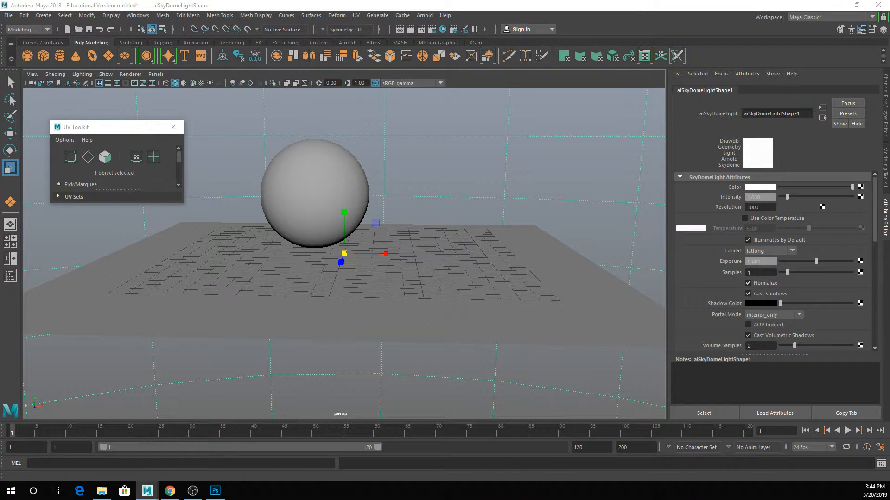
{"action": "left_click", "coordinate": [372, 232]}
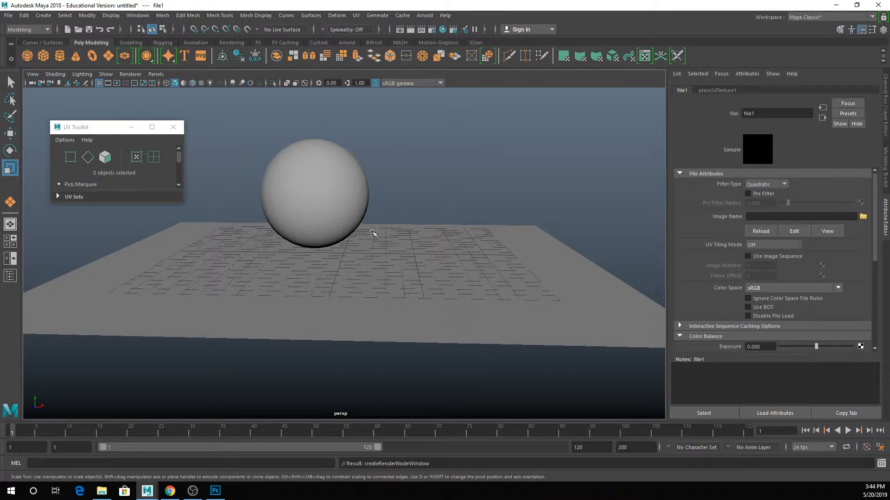
- Set the project to the inner MASHplay folder at Downloads\MASHplay\MASHplay
{"action": "left_click", "coordinate": [863, 216]}
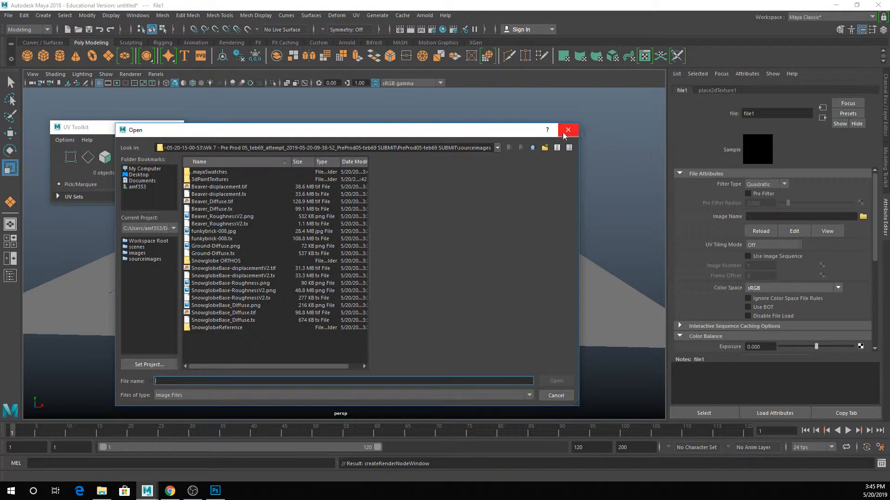
{"action": "left_click", "coordinate": [567, 130]}
{"action": "left_click", "coordinate": [9, 15]}
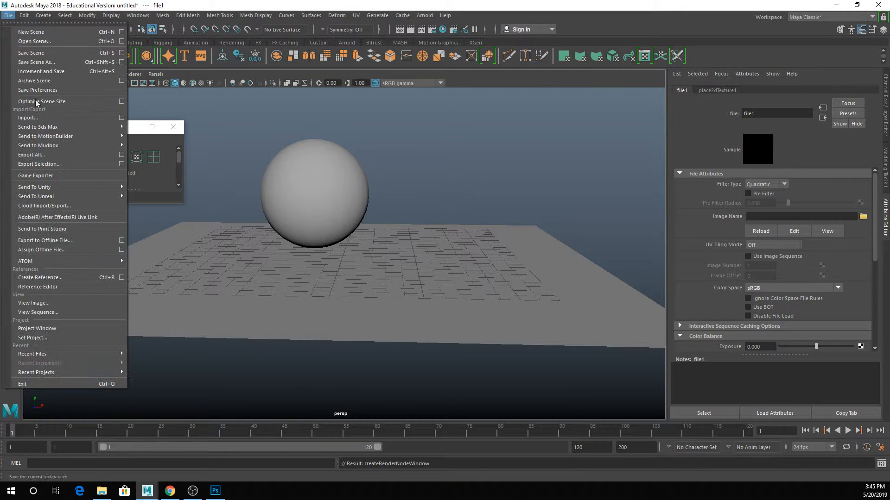
{"action": "left_click", "coordinate": [43, 339]}
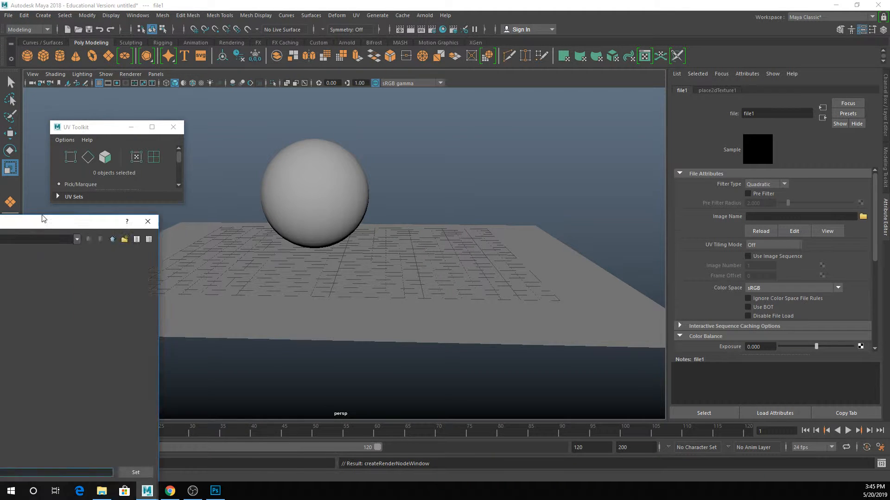
{"action": "left_click_drag", "start_coordinate": [42, 218], "coordinate": [488, 115]}
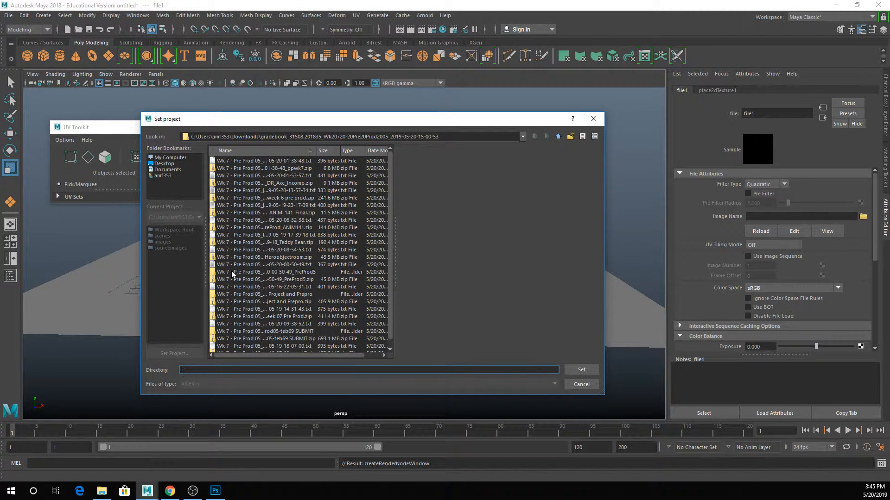
{"action": "left_click", "coordinate": [558, 136]}
{"action": "double_click", "coordinate": [227, 191]}
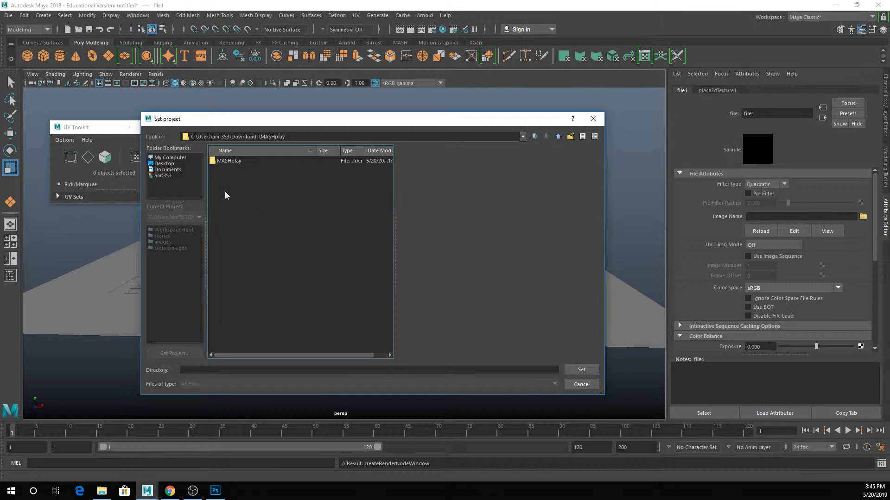
{"action": "double_click", "coordinate": [231, 161]}
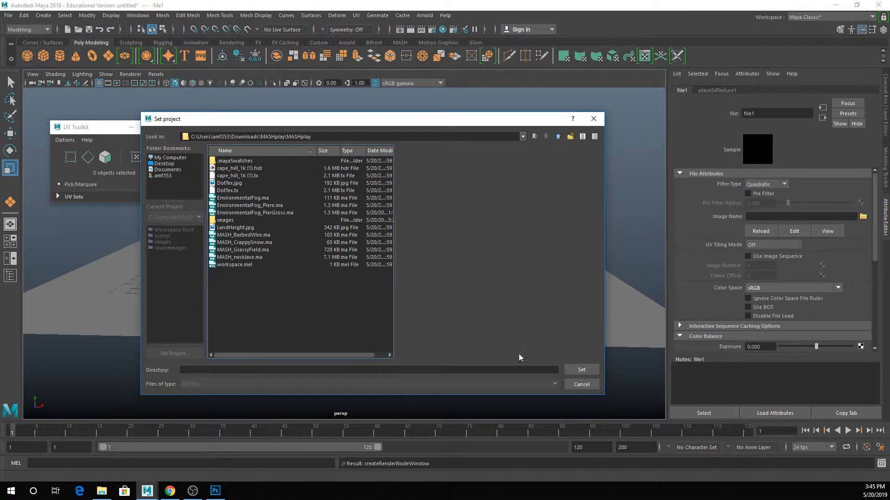
{"action": "left_click", "coordinate": [586, 370]}
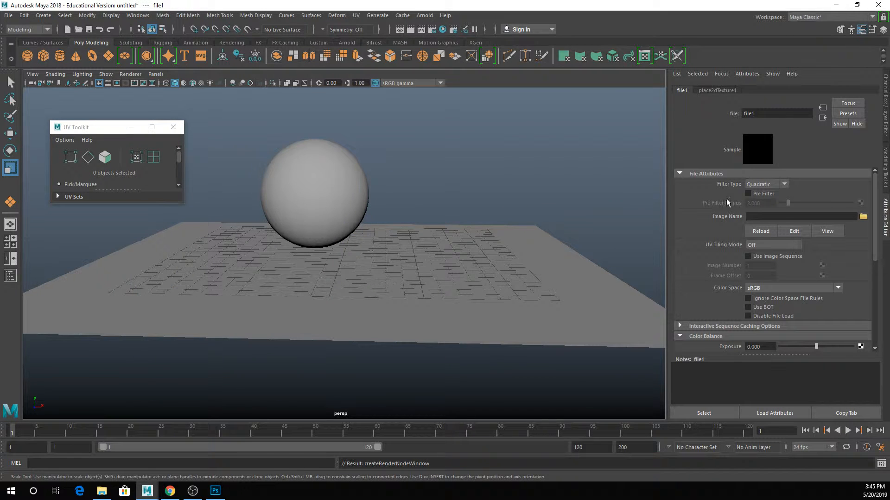
- Load cape_hill_1k (1).hdr as the file texture's image and start a live render in Arnold RenderView
{"action": "left_click", "coordinate": [863, 217]}
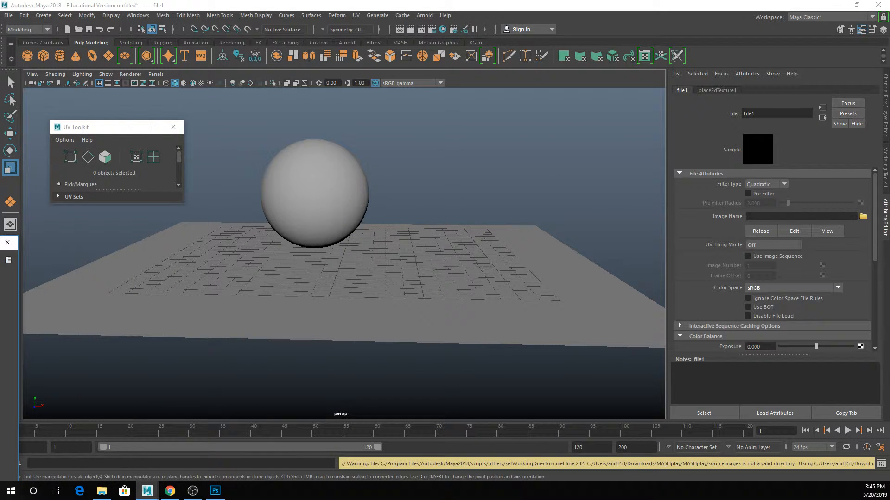
{"action": "double_click", "coordinate": [168, 231]}
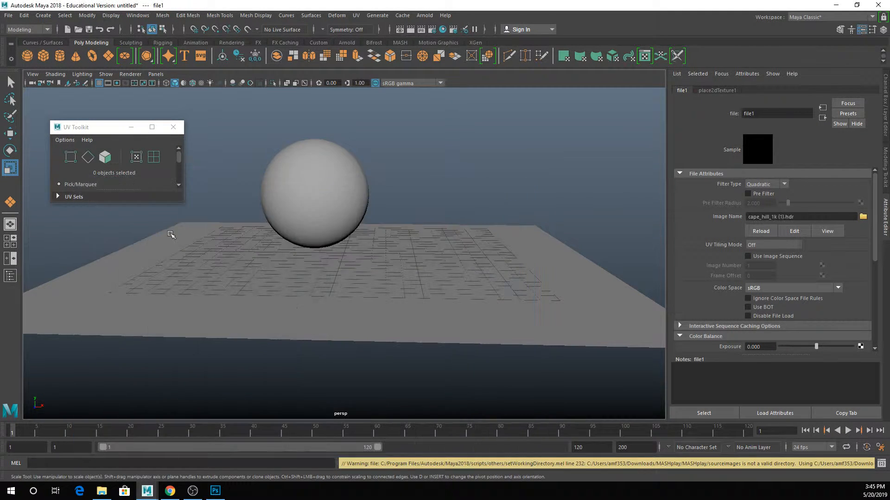
{"action": "left_click", "coordinate": [424, 15]}
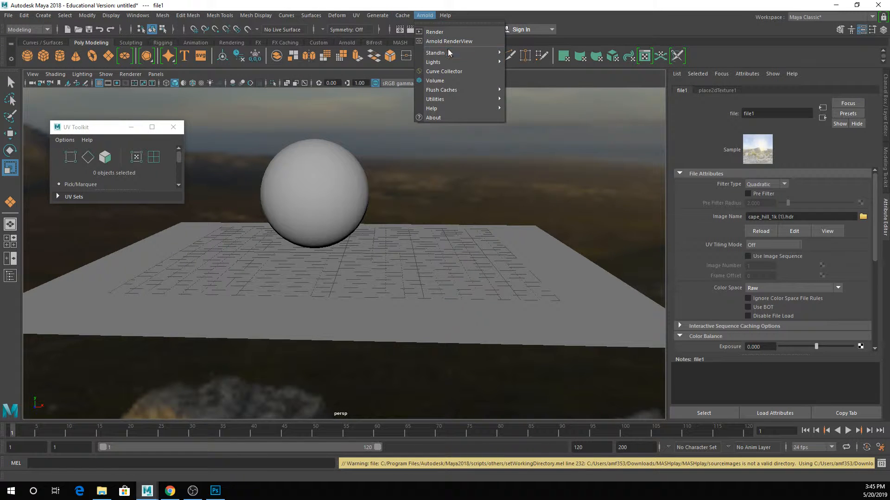
{"action": "left_click", "coordinate": [447, 41]}
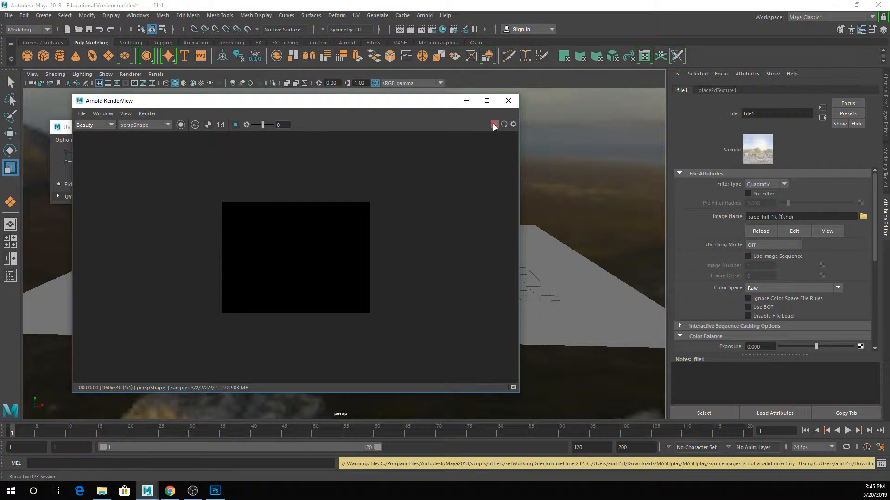
{"action": "left_click", "coordinate": [493, 124]}
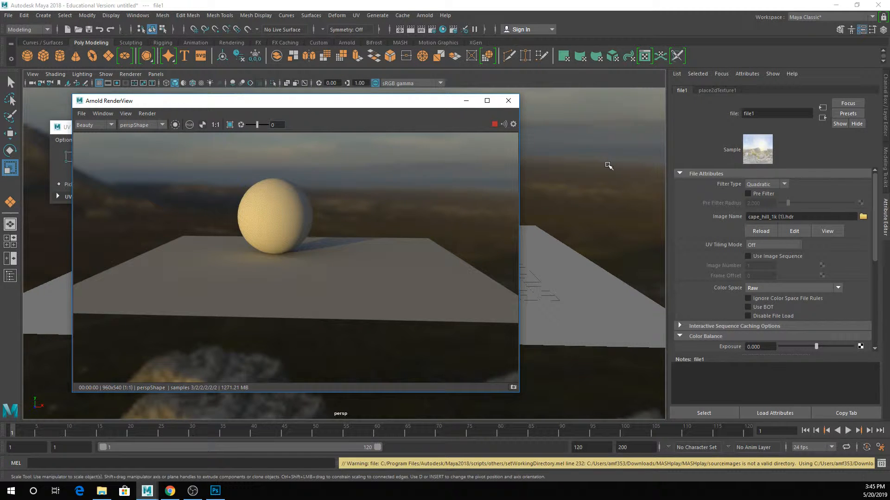
- Set the skydome light's Camera visibility to 0 and check the render's alpha channel
{"action": "left_click", "coordinate": [609, 165]}
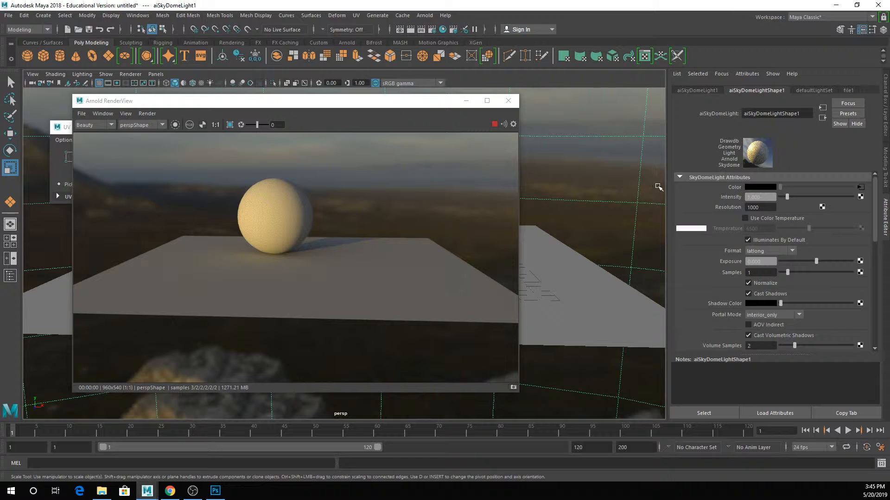
{"action": "scroll", "coordinate": [791, 253], "scroll_direction": "down", "scroll_amount": 5}
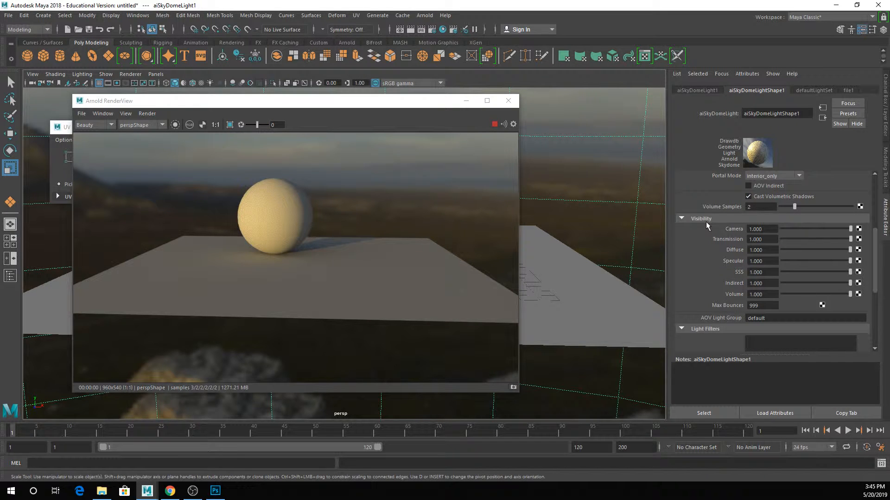
{"action": "left_click_drag", "start_coordinate": [850, 230], "coordinate": [759, 229]}
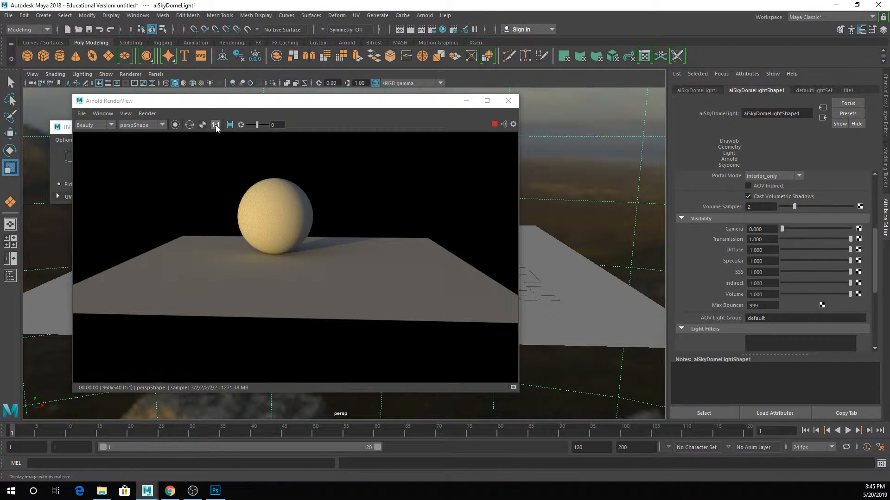
{"action": "left_click", "coordinate": [204, 126]}
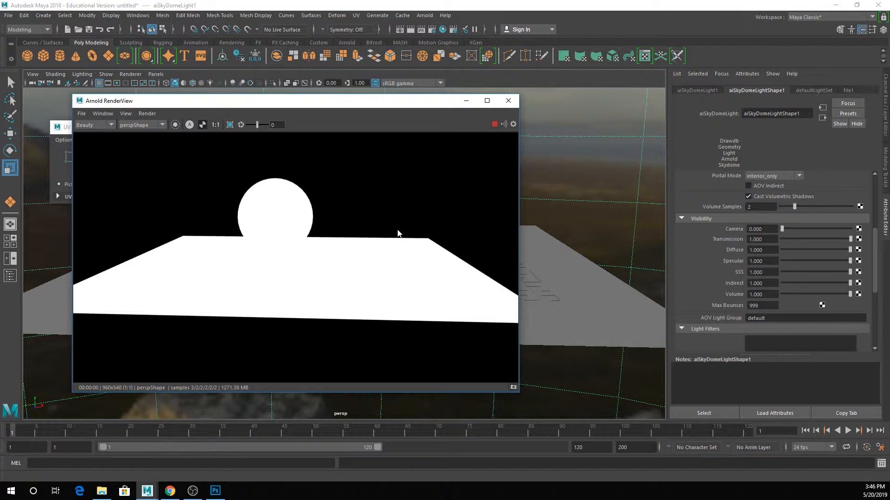
{"action": "left_click", "coordinate": [205, 128]}
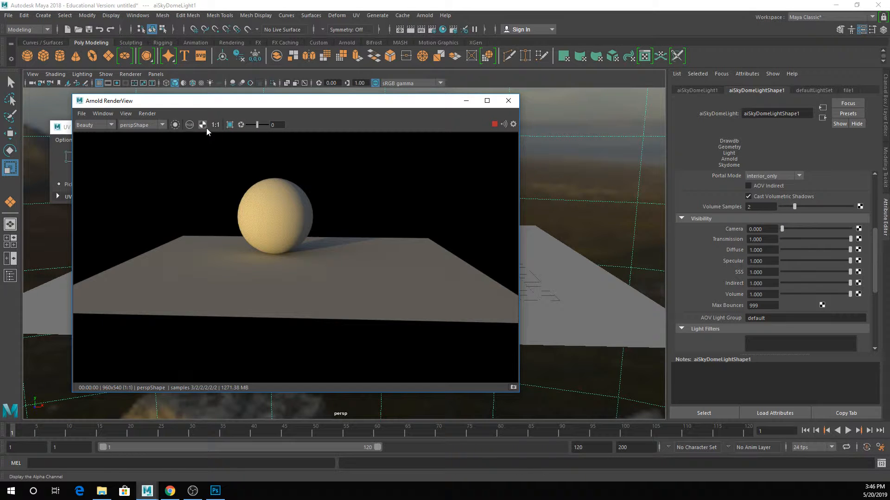
- Restore the skydome light's Camera visibility to 1 for the live render
{"action": "left_click_drag", "start_coordinate": [782, 229], "coordinate": [881, 227]}
{"action": "left_click_drag", "start_coordinate": [814, 249], "coordinate": [853, 253]}
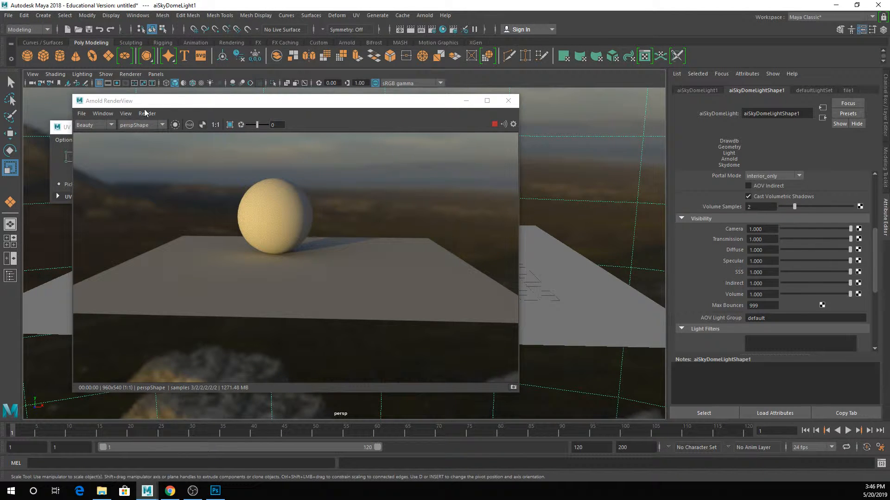
{"action": "scroll", "coordinate": [590, 222], "scroll_direction": "up", "scroll_amount": 2}
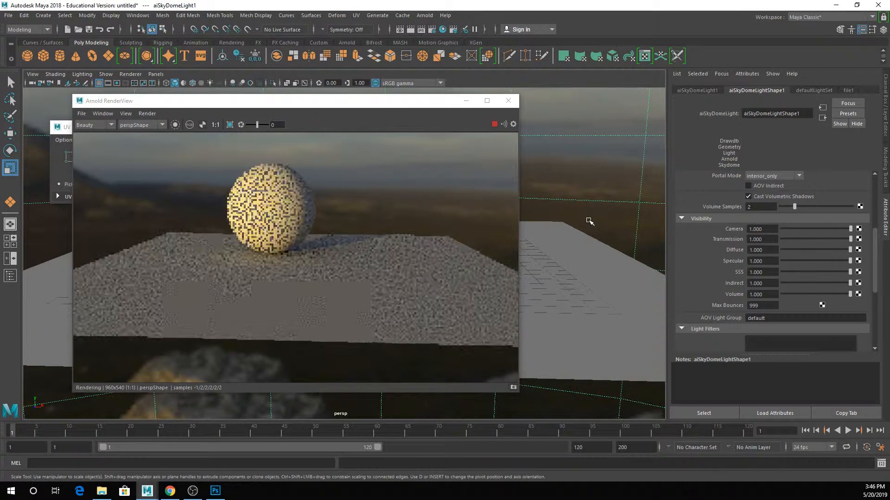
{"action": "middle_click_drag", "start_coordinate": [590, 221], "coordinate": [601, 267], "text": "alt"}
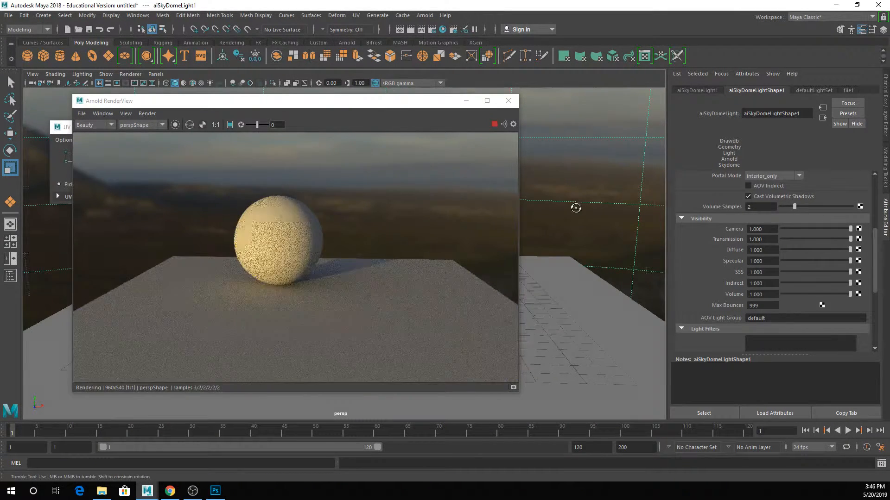
{"action": "left_click_drag", "start_coordinate": [575, 204], "coordinate": [576, 214], "text": "alt"}
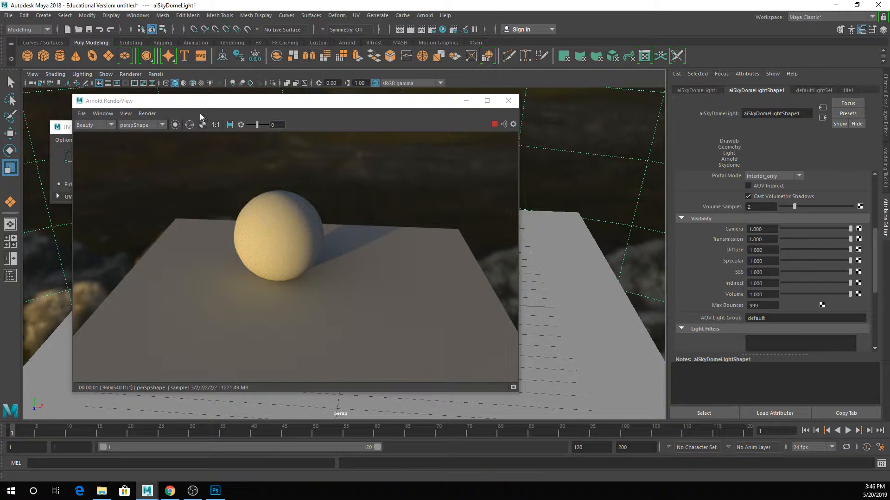
- Open the Arnold Renderer sampling settings and try Camera (AA) values of -3 and -5
{"action": "left_click", "coordinate": [432, 31]}
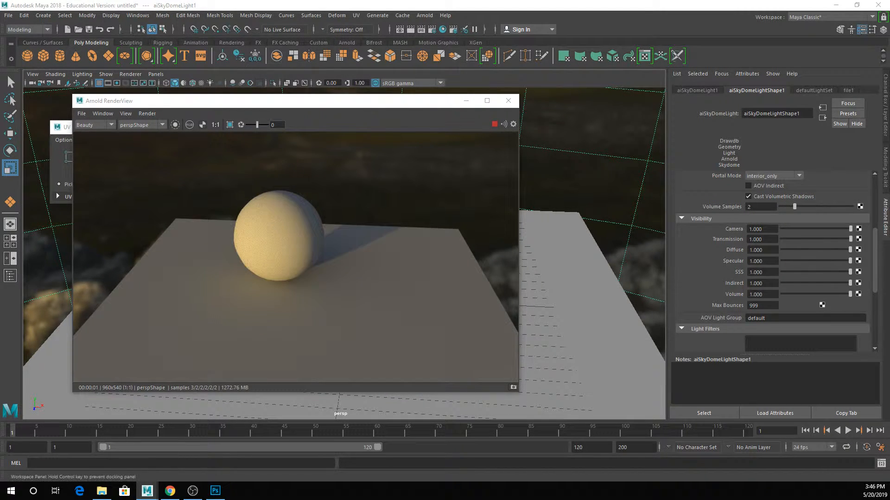
{"action": "left_click", "coordinate": [379, 138]}
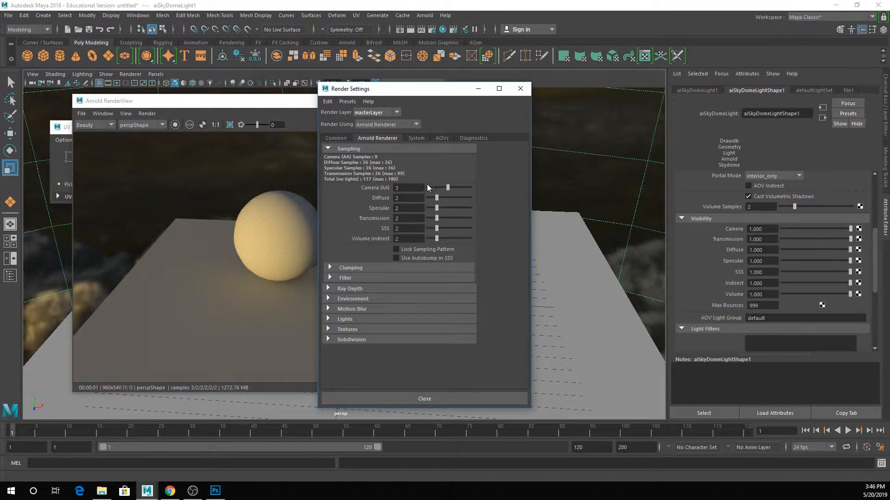
{"action": "left_click_drag", "start_coordinate": [446, 187], "coordinate": [428, 189]}
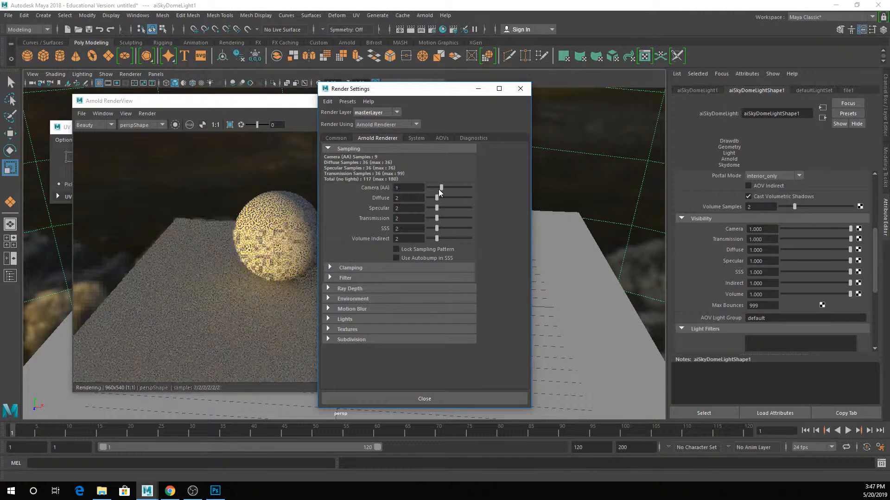
{"action": "left_click_drag", "start_coordinate": [377, 96], "coordinate": [522, 93]}
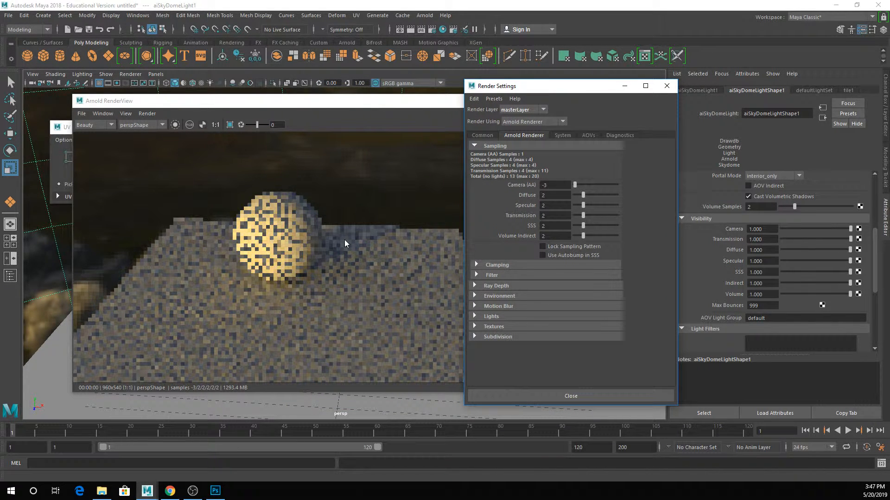
{"action": "double_click", "coordinate": [545, 185]}
{"action": "type", "text": "5"}
{"action": "key", "text": "Return"}
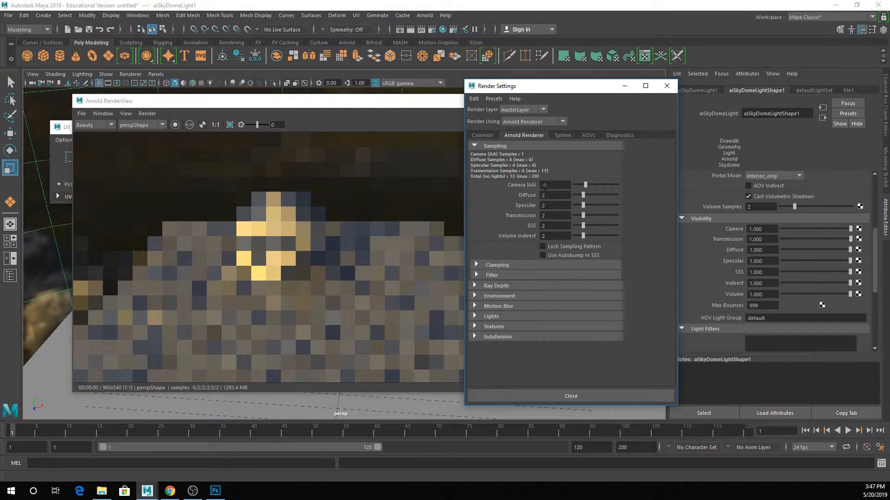
- Set the Camera (AA) samples to 6 and rerun the live Arnold render, closing the render settings
{"action": "left_click_drag", "start_coordinate": [579, 186], "coordinate": [603, 184]}
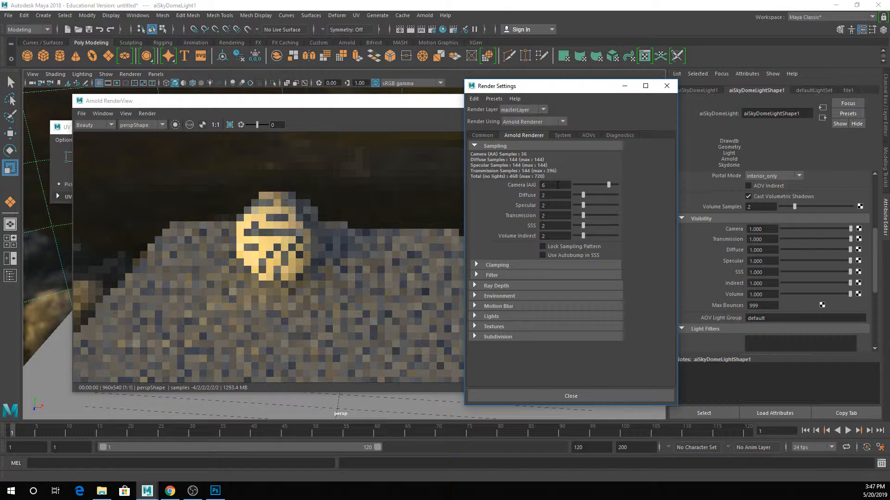
{"action": "left_click_drag", "start_coordinate": [510, 92], "coordinate": [560, 91]}
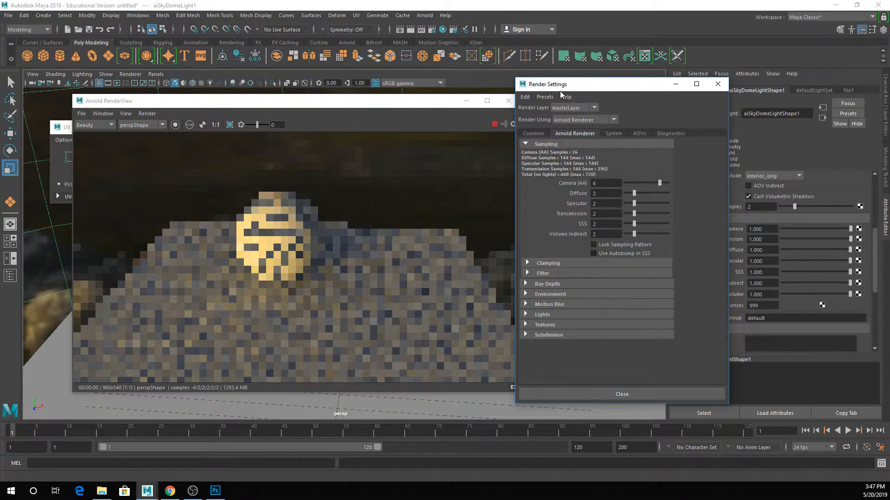
{"action": "left_click", "coordinate": [495, 124]}
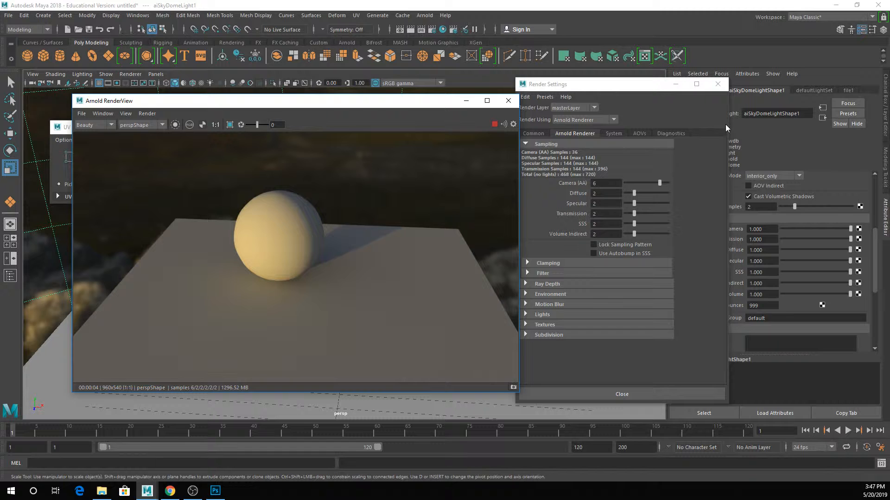
{"action": "left_click", "coordinate": [714, 88]}
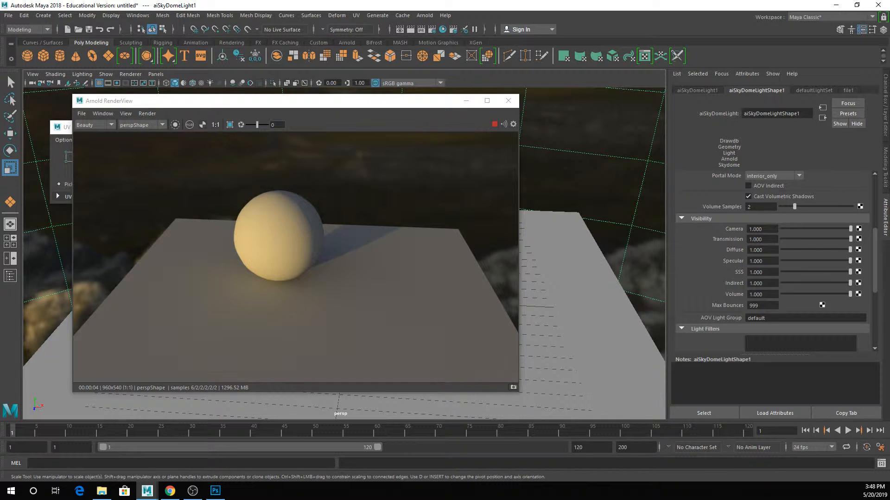
- Assign a new Arnold aiStandardSurface material to the ground plane, keeping the render window clear of the plane
{"action": "left_click_drag", "start_coordinate": [215, 107], "coordinate": [157, 66]}
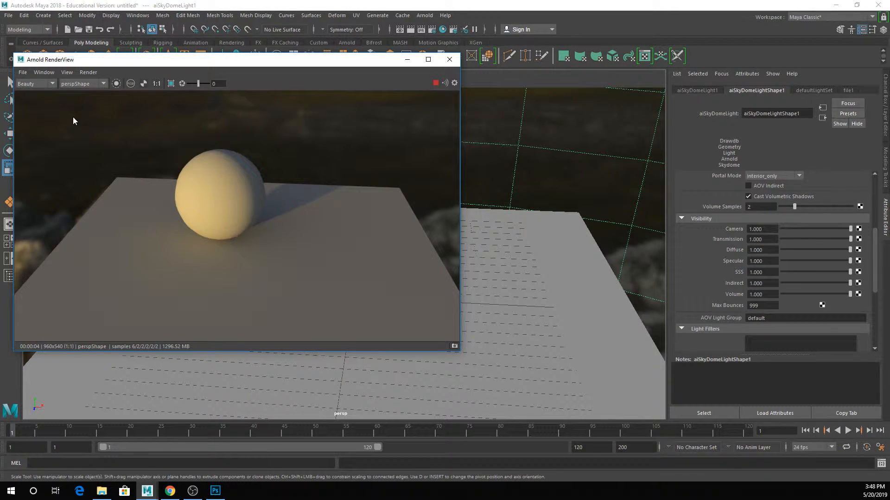
{"action": "left_click", "coordinate": [542, 220]}
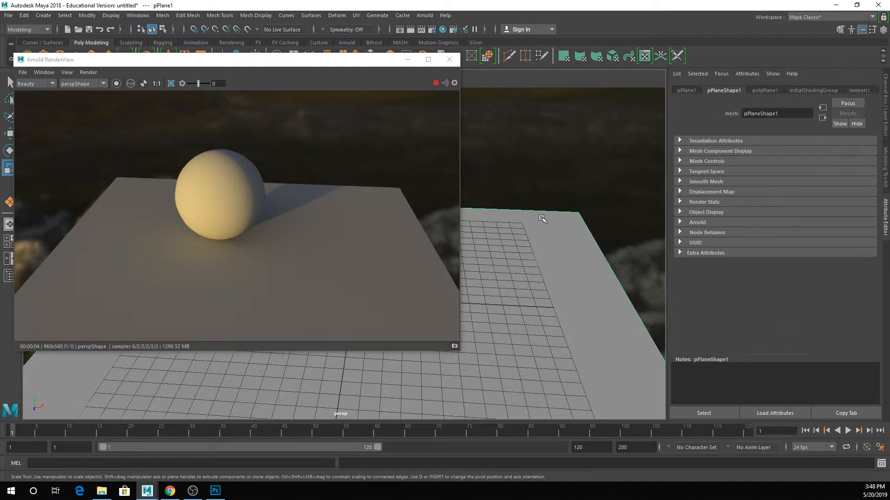
{"action": "right_click", "coordinate": [541, 219]}
{"action": "left_click", "coordinate": [560, 453]}
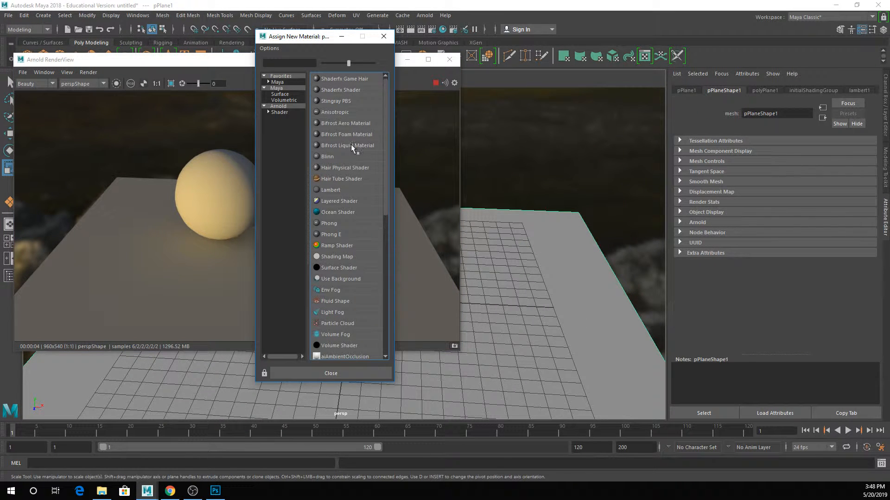
{"action": "left_click", "coordinate": [289, 106]}
{"action": "left_click", "coordinate": [343, 145]}
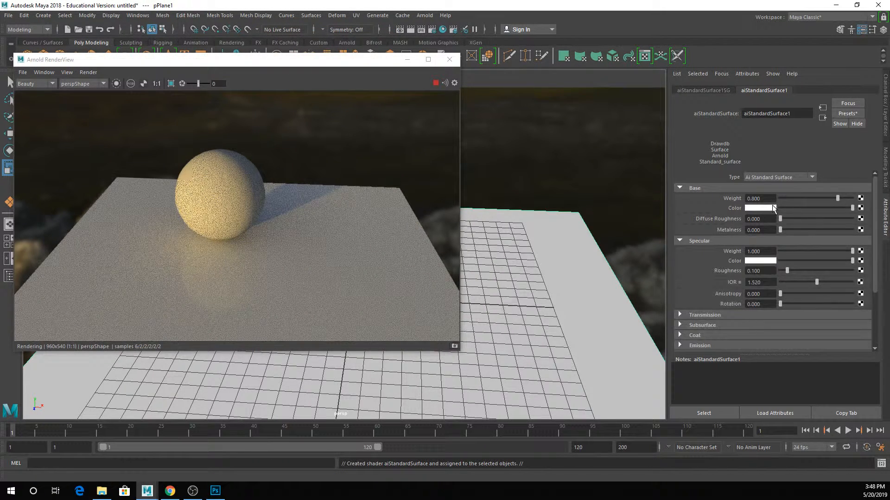
- Give the plane's material a very dark brown base color like the backdrop and set its specular roughness to about 0.961
{"action": "left_click", "coordinate": [760, 208]}
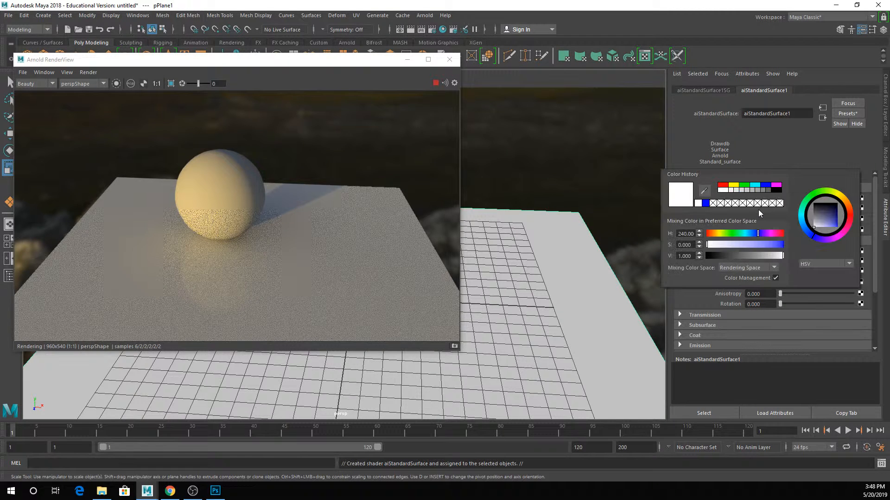
{"action": "left_click", "coordinate": [746, 206]}
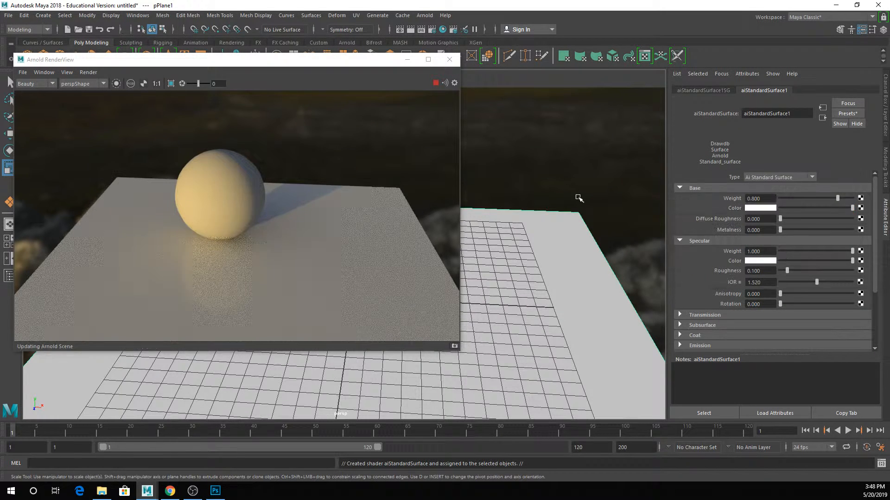
{"action": "left_click_drag", "start_coordinate": [816, 270], "coordinate": [854, 270]}
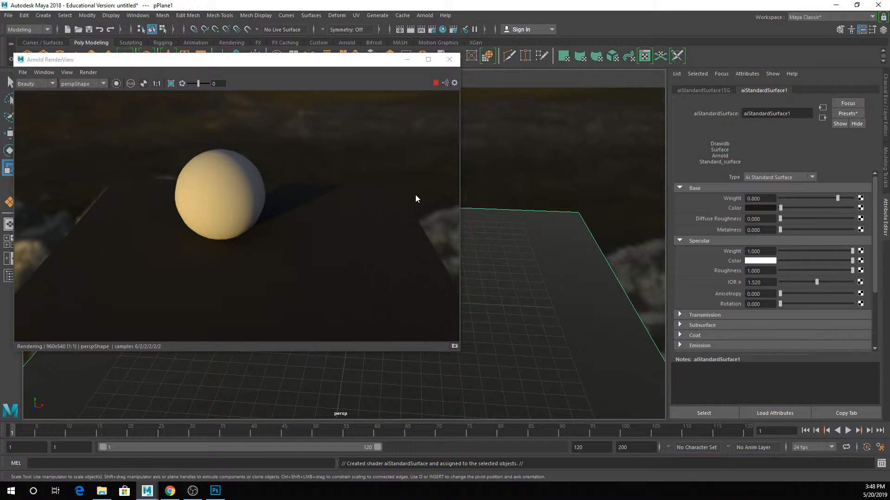
{"action": "left_click_drag", "start_coordinate": [853, 270], "coordinate": [849, 271]}
{"action": "left_click", "coordinate": [389, 209]}
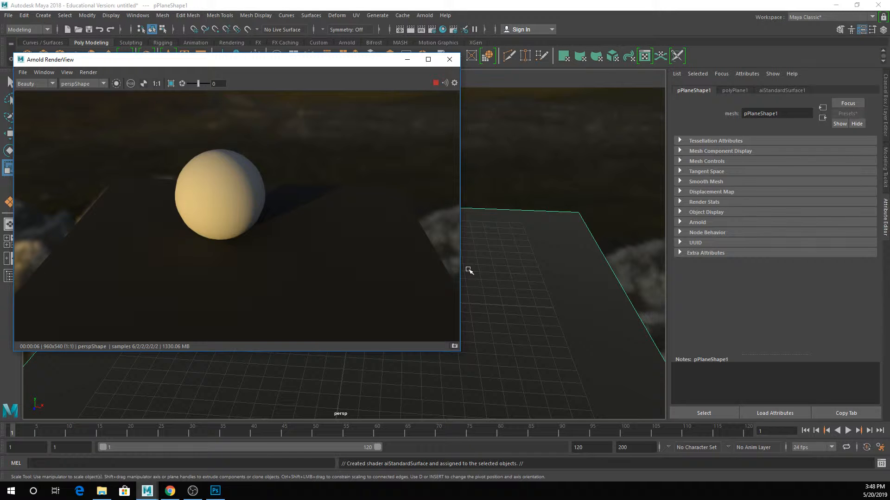
- Connect a Ramp texture to the Geometry Opacity of the plane's aiStandardSurface material
{"action": "left_click", "coordinate": [779, 90]}
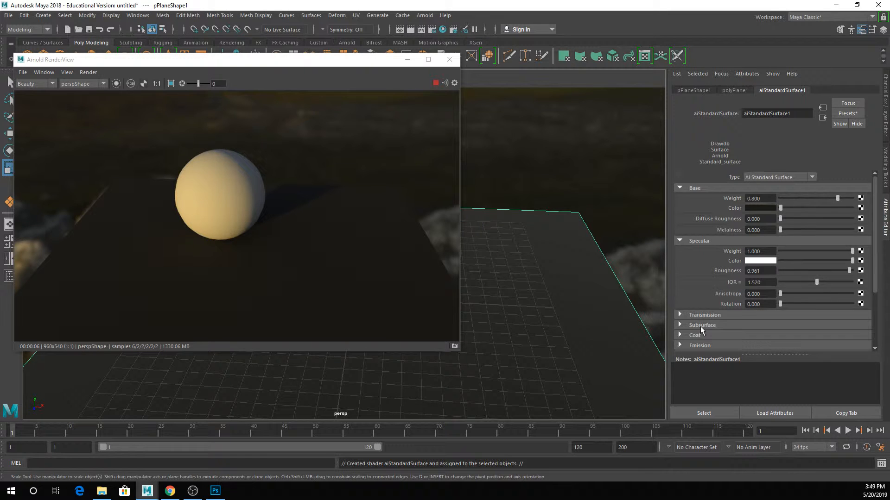
{"action": "scroll", "coordinate": [699, 326], "scroll_direction": "down", "scroll_amount": 3}
{"action": "left_click", "coordinate": [700, 286]}
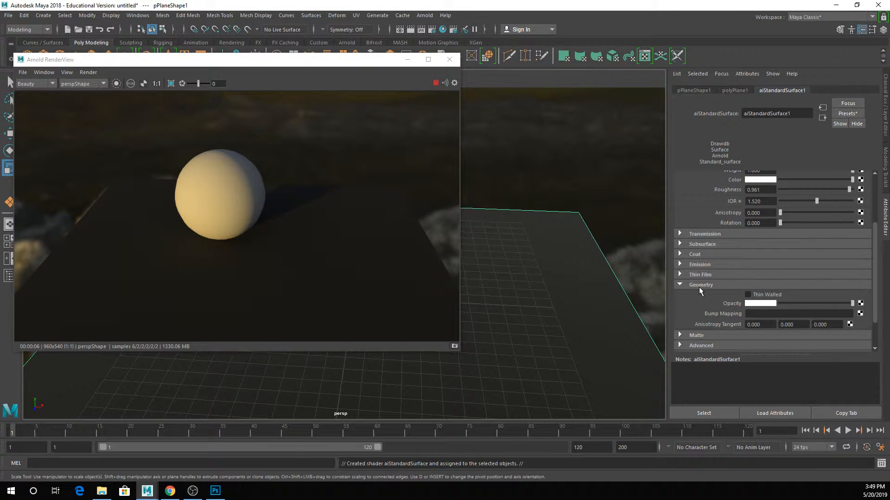
{"action": "scroll", "coordinate": [774, 286], "scroll_direction": "down", "scroll_amount": 2}
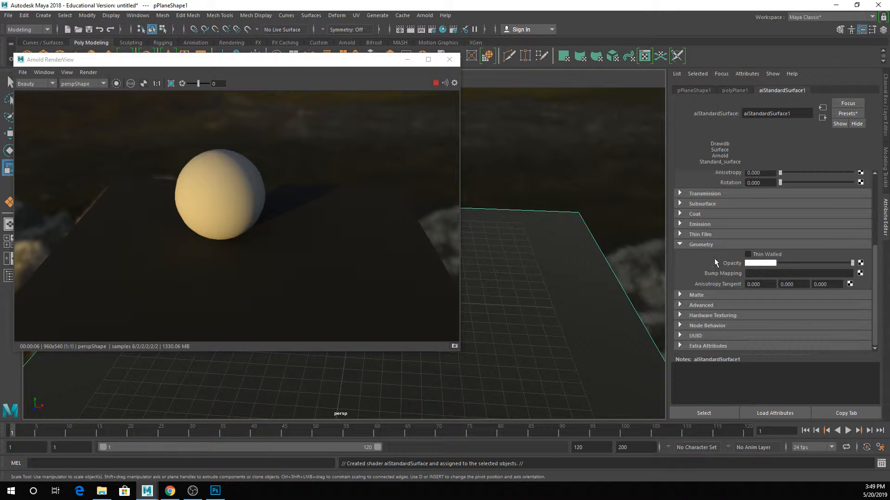
{"action": "left_click", "coordinate": [861, 262]}
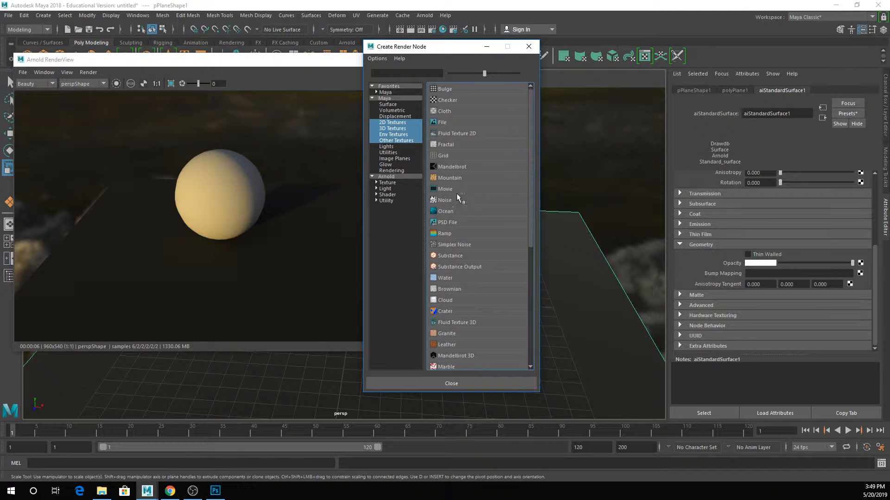
{"action": "left_click", "coordinate": [445, 233]}
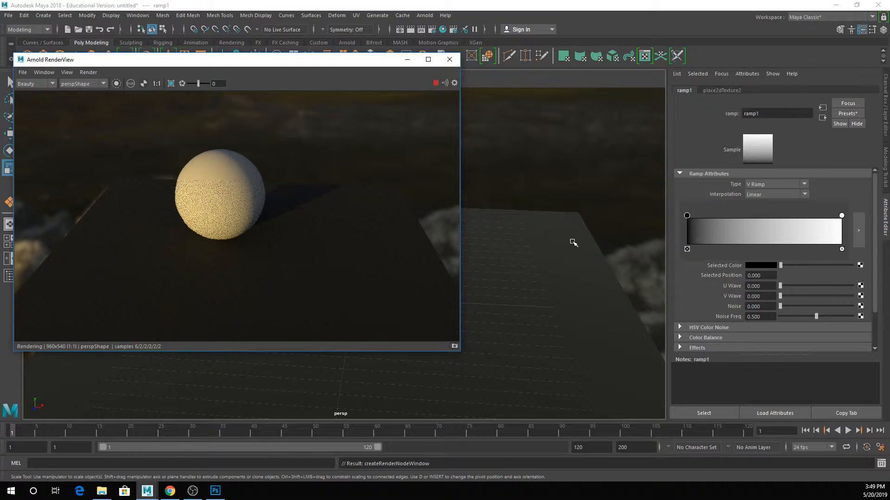
- Turn off Opaque in the plane shape's Arnold attributes so the opacity map takes effect
{"action": "left_click", "coordinate": [526, 248]}
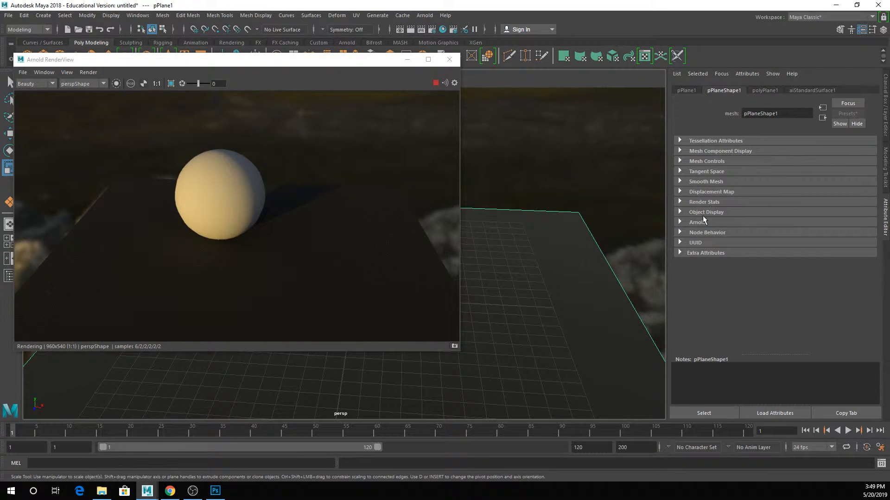
{"action": "left_click", "coordinate": [699, 222]}
{"action": "left_click", "coordinate": [757, 247]}
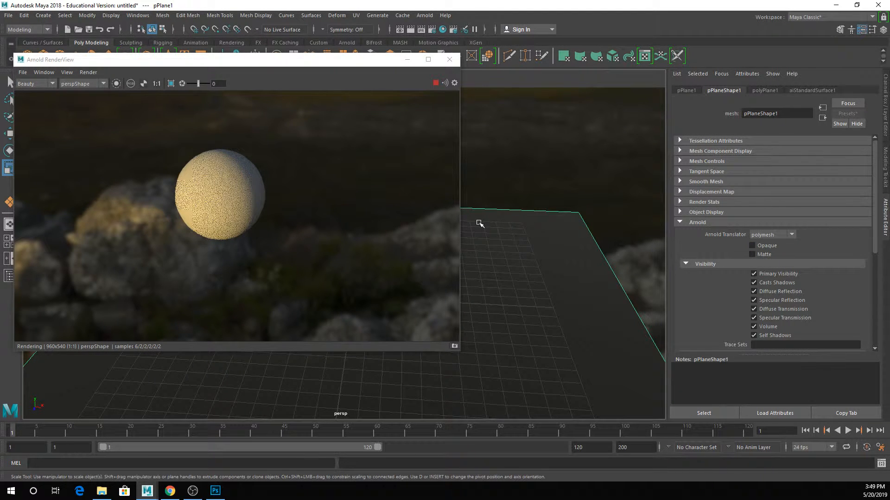
- Set the opacity ramp's interpolation to Exponential Up and move its white stop to about 0.461
{"action": "left_click", "coordinate": [805, 91]}
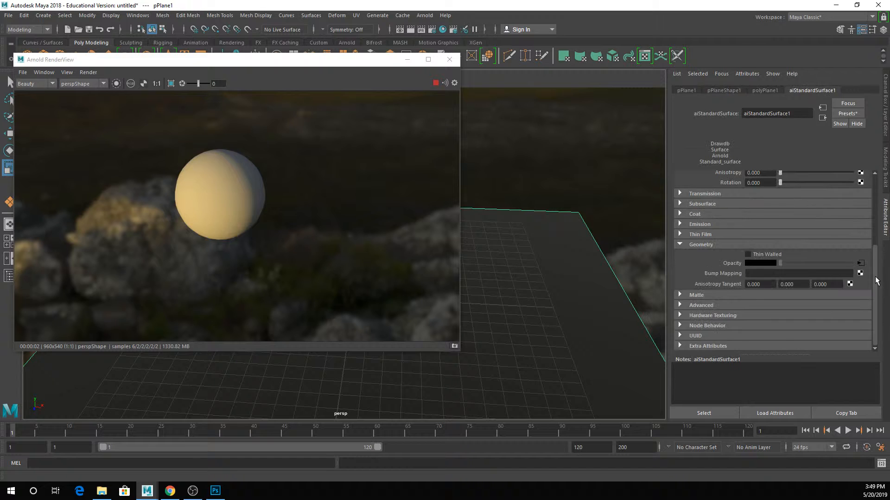
{"action": "left_click", "coordinate": [860, 265]}
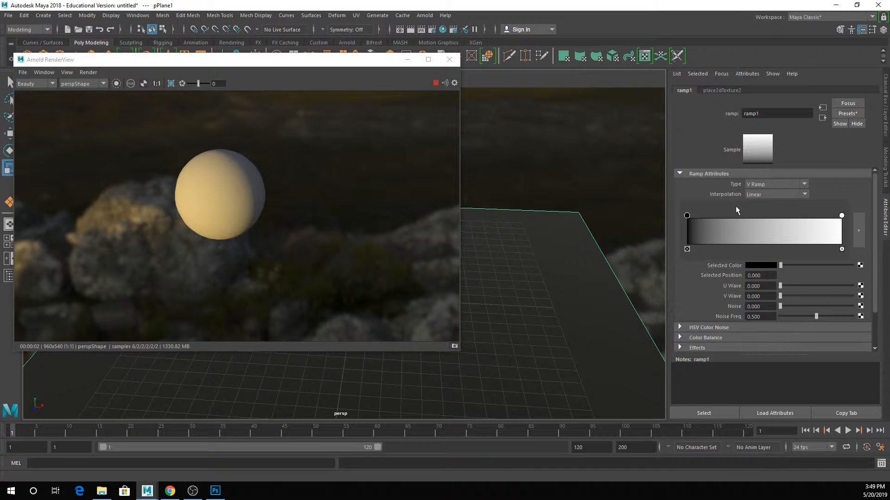
{"action": "left_click", "coordinate": [762, 195]}
{"action": "left_click", "coordinate": [764, 223]}
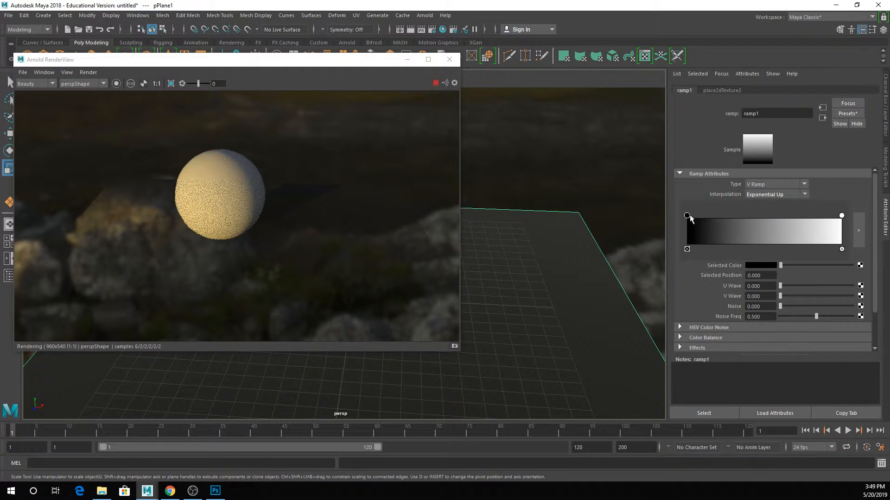
{"action": "left_click_drag", "start_coordinate": [687, 216], "coordinate": [650, 224]}
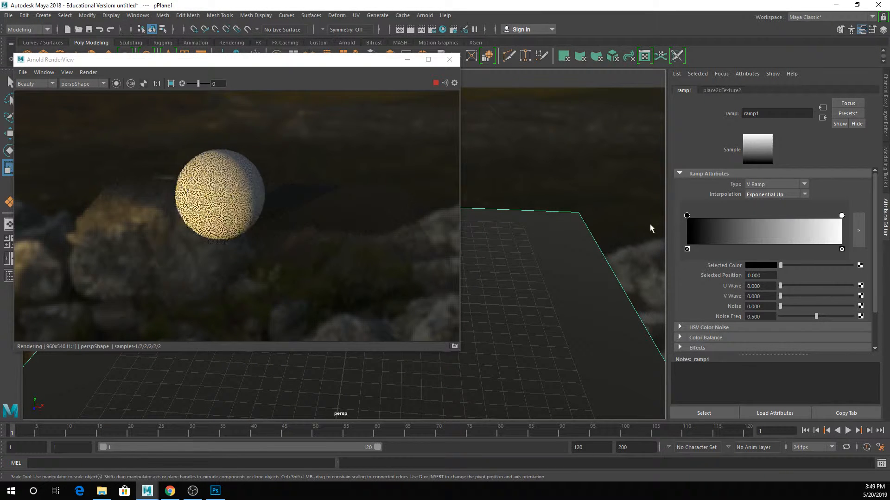
{"action": "left_click_drag", "start_coordinate": [841, 217], "coordinate": [758, 219]}
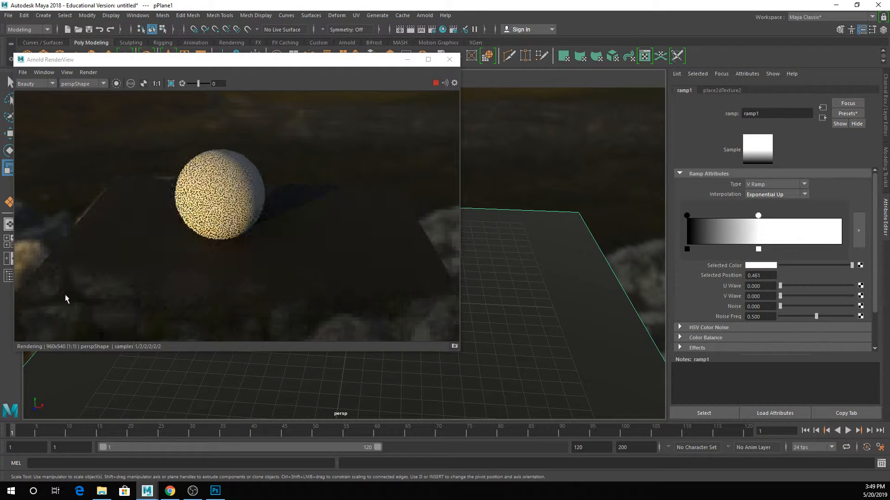
- Change the opacity ramp to a Circular Ramp and move its black stop to the outer edge at position 1.000
{"action": "left_click", "coordinate": [753, 185]}
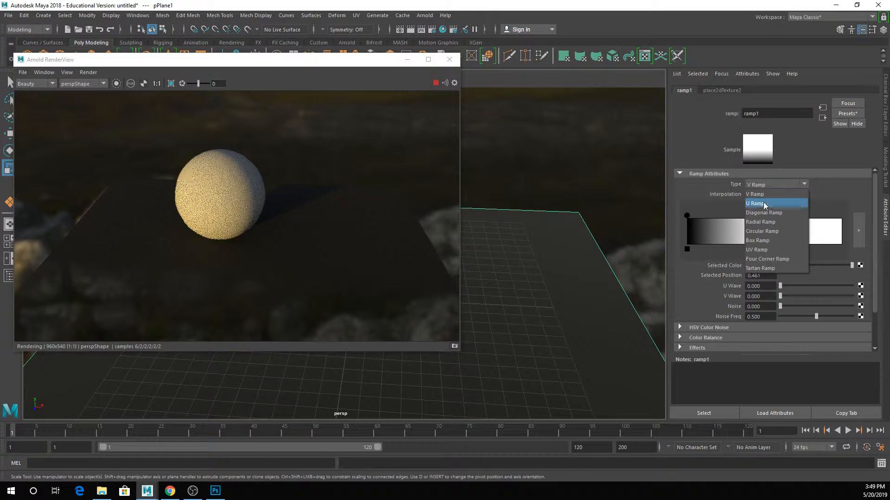
{"action": "left_click", "coordinate": [776, 230]}
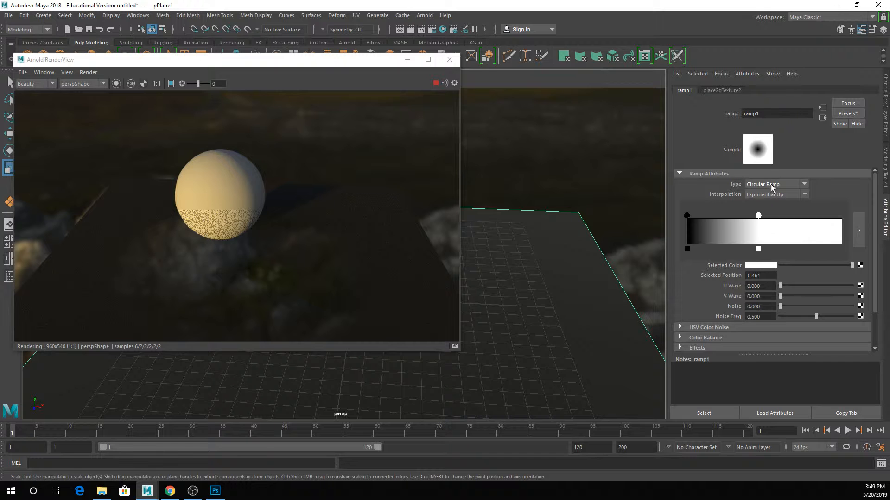
{"action": "left_click_drag", "start_coordinate": [686, 216], "coordinate": [842, 216]}
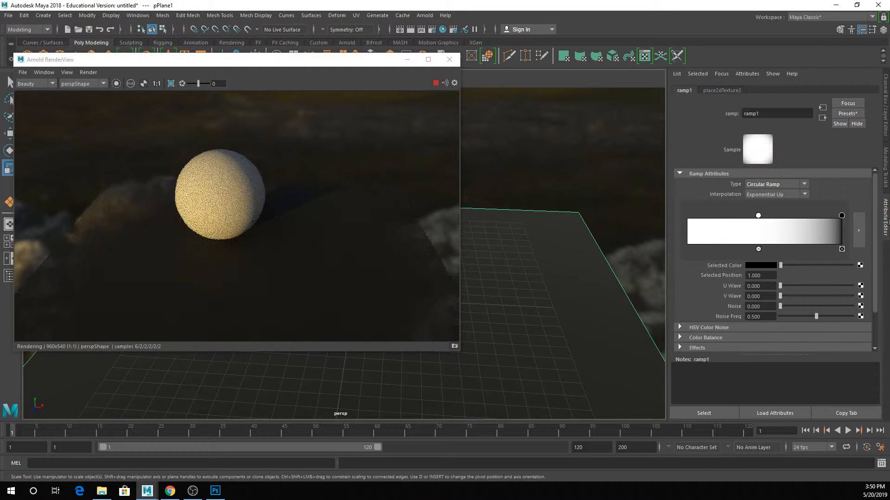
- Move the render window aside, close the UV Toolkit, and bring the Attribute Editor back for the plane's material
{"action": "left_click", "coordinate": [888, 219]}
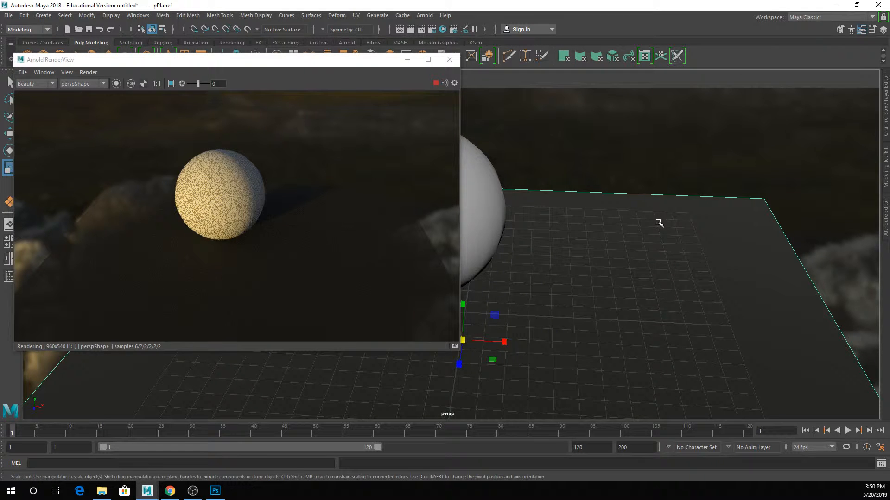
{"action": "left_click_drag", "start_coordinate": [118, 59], "coordinate": [153, 183]}
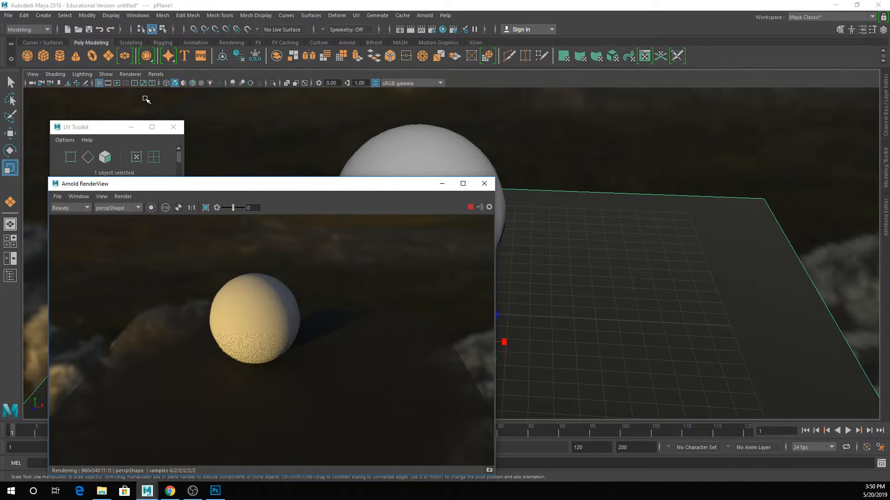
{"action": "left_click", "coordinate": [886, 219]}
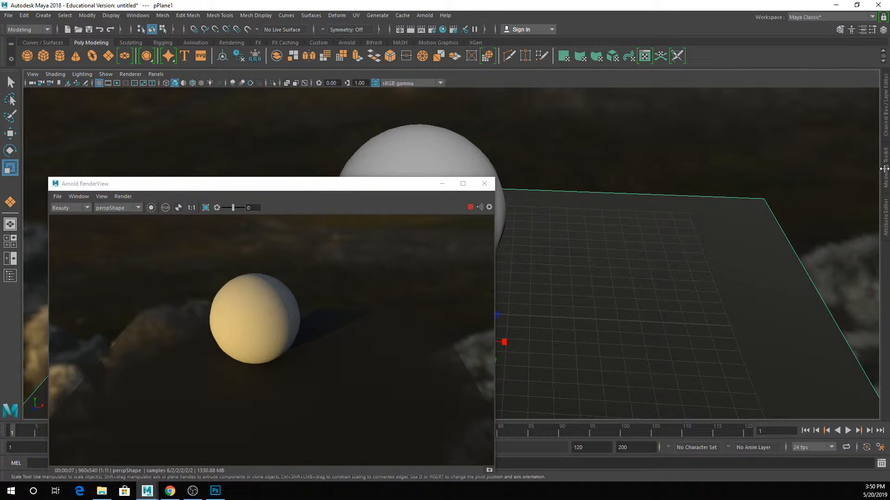
{"action": "left_click", "coordinate": [886, 224]}
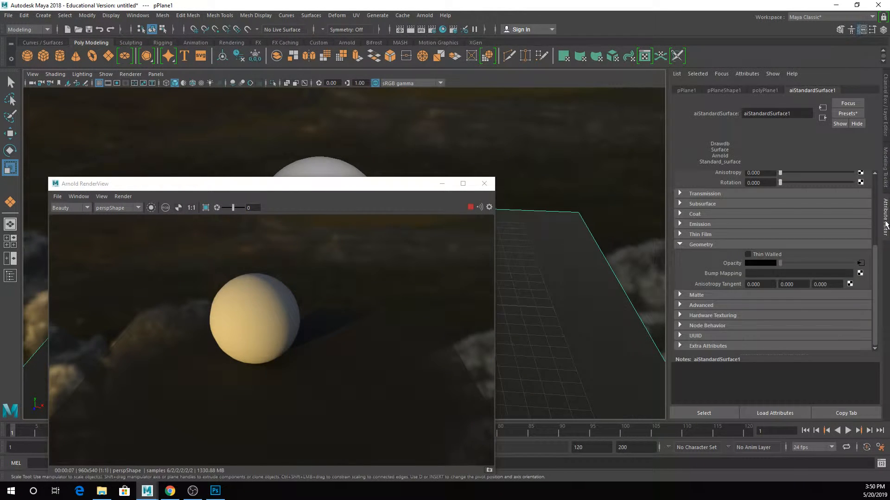
- Reopen the ramp on the material's opacity and move its white stop to about 0.533 and its black stop to 0.754
{"action": "left_click", "coordinate": [860, 262]}
{"action": "left_click_drag", "start_coordinate": [252, 187], "coordinate": [253, 56]}
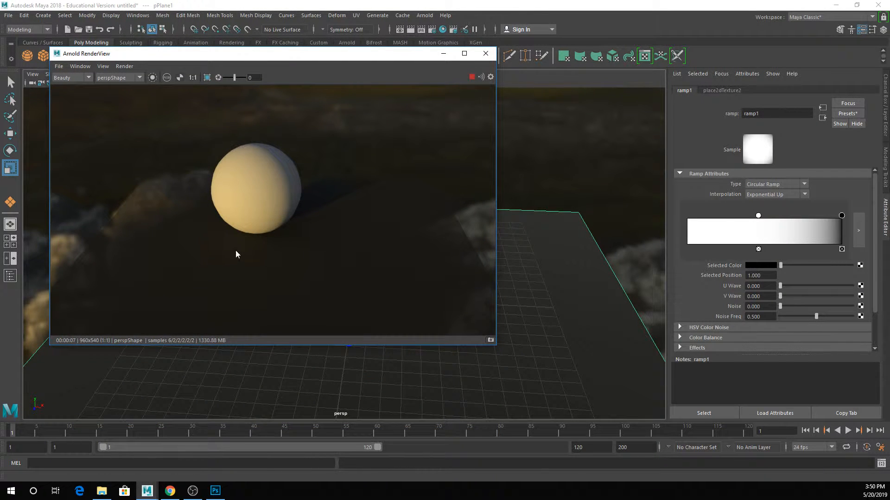
{"action": "left_click_drag", "start_coordinate": [841, 216], "coordinate": [769, 218]}
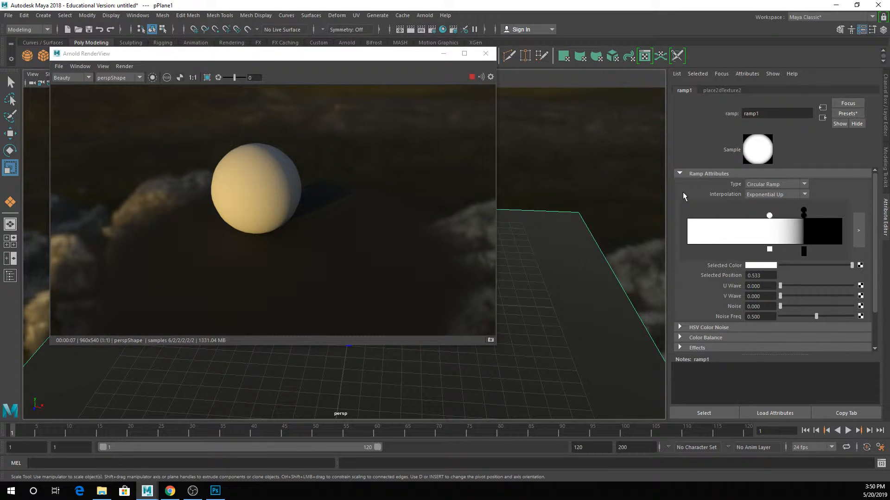
{"action": "left_click", "coordinate": [803, 212]}
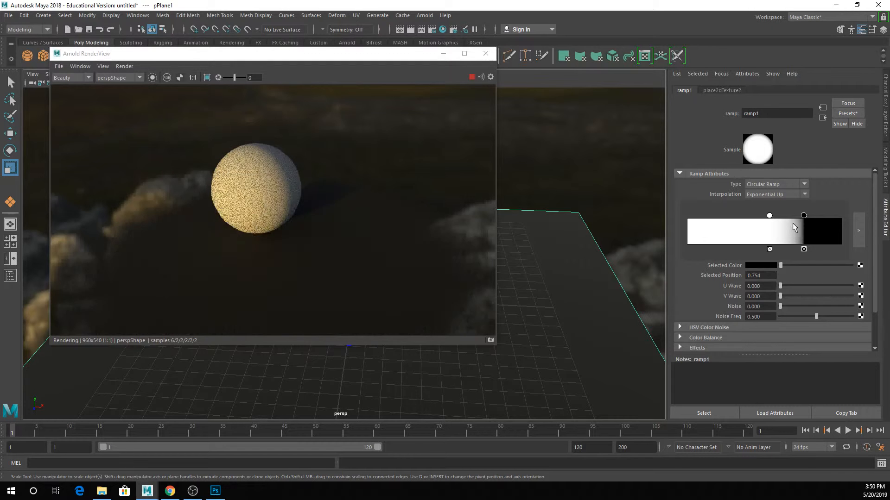
- Add a ramp stop at about 0.668, map a Noise texture to its color, and reselect the plane
{"action": "left_click", "coordinate": [790, 227]}
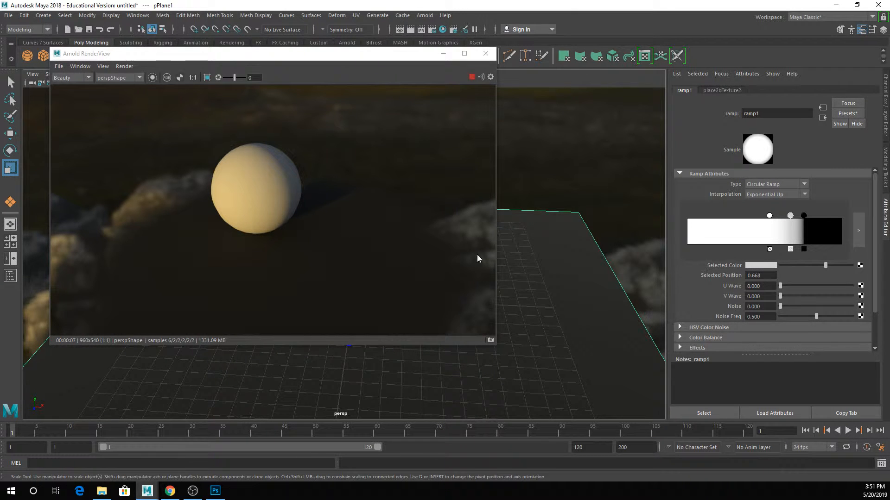
{"action": "left_click", "coordinate": [860, 266]}
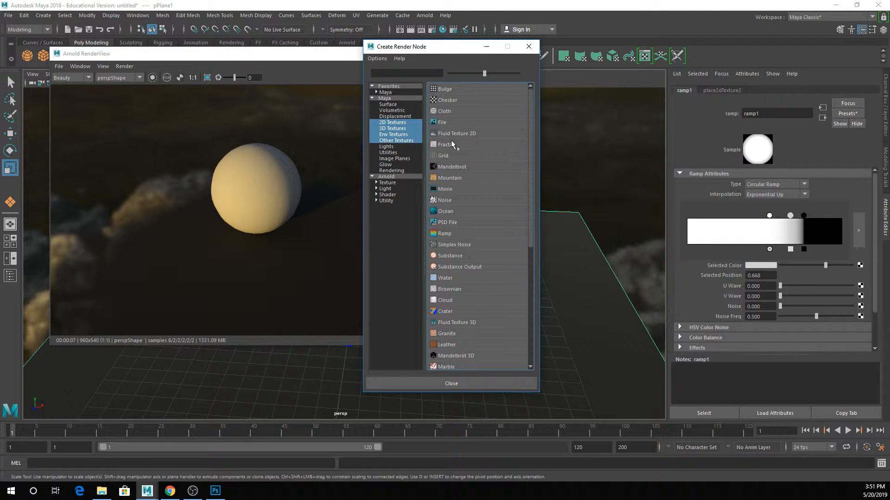
{"action": "left_click", "coordinate": [443, 201]}
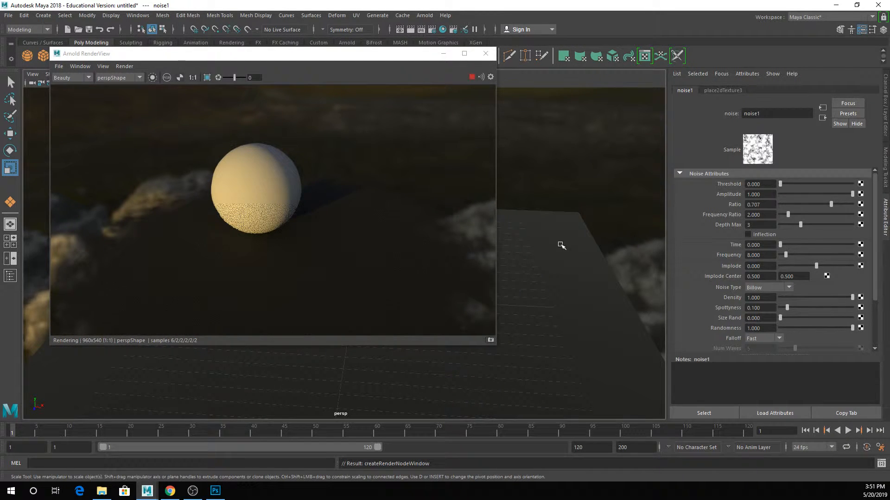
{"action": "middle_click_drag", "start_coordinate": [564, 248], "coordinate": [556, 215], "text": "alt"}
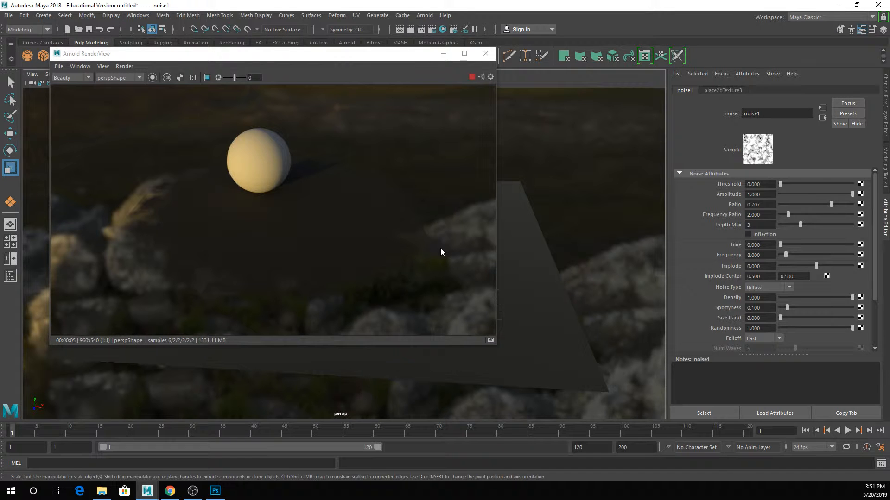
{"action": "left_click", "coordinate": [539, 252]}
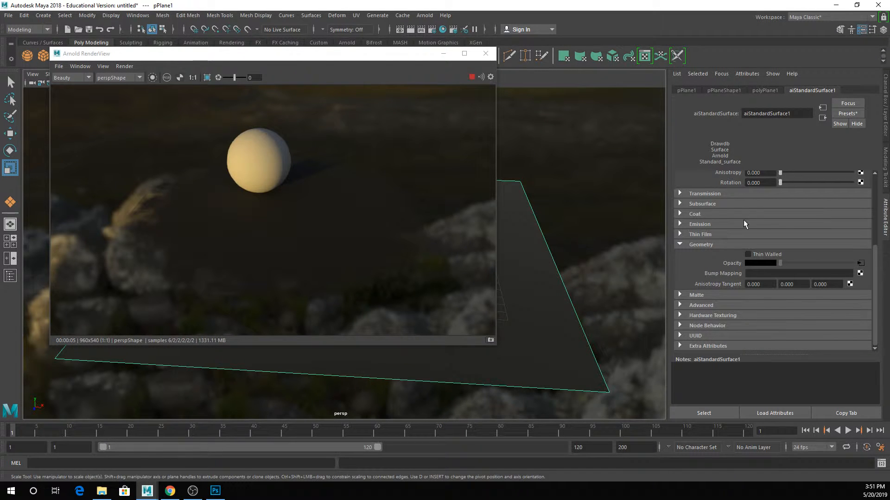
- Reopen the ramp on the plane material's opacity, change its type to Box Ramp, and reselect the plane
{"action": "left_click", "coordinate": [860, 263]}
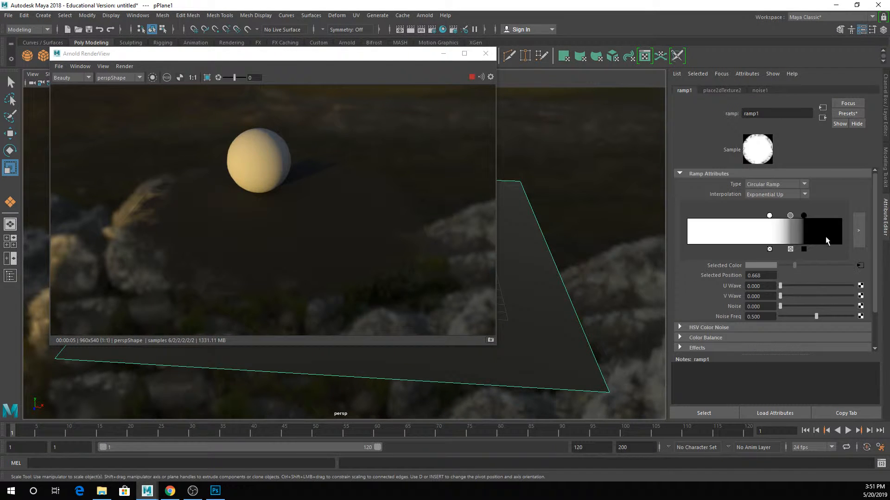
{"action": "left_click", "coordinate": [782, 196]}
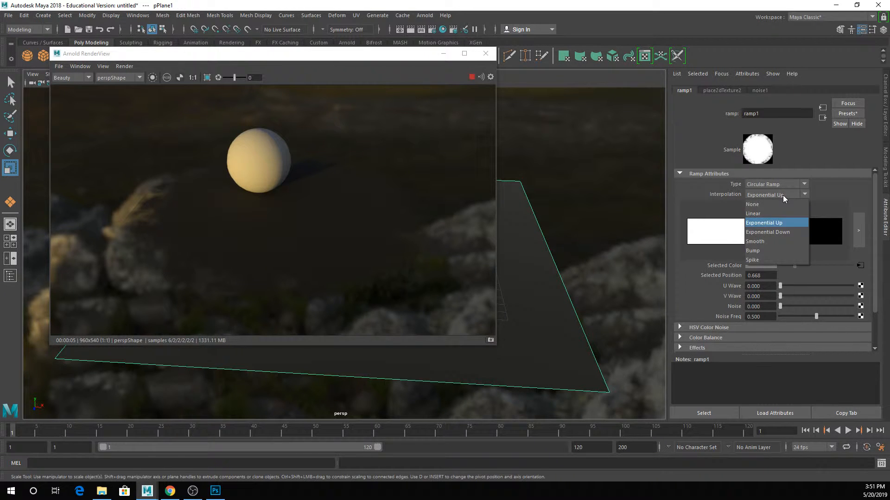
{"action": "left_click", "coordinate": [760, 205]}
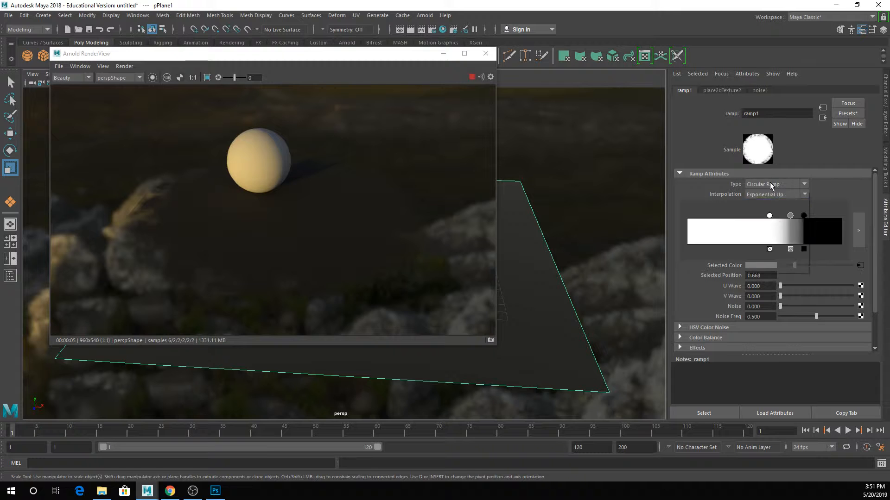
{"action": "left_click", "coordinate": [783, 185]}
{"action": "left_click", "coordinate": [784, 241]}
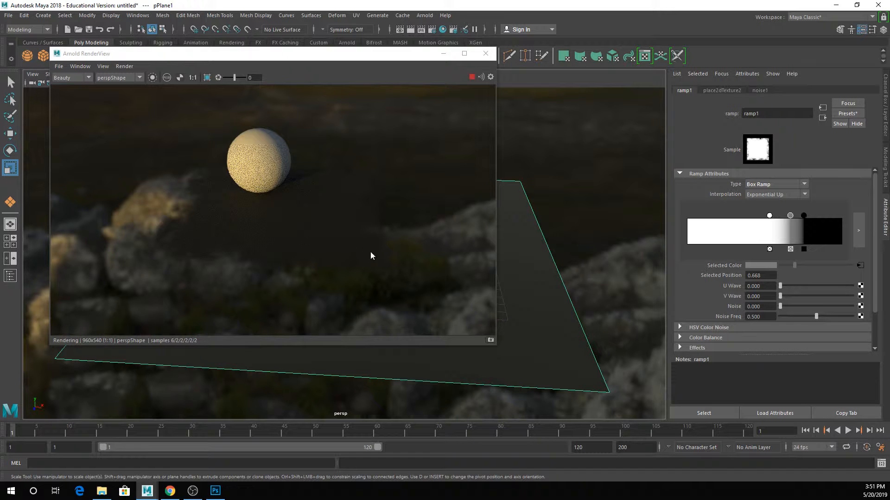
{"action": "left_click", "coordinate": [538, 264]}
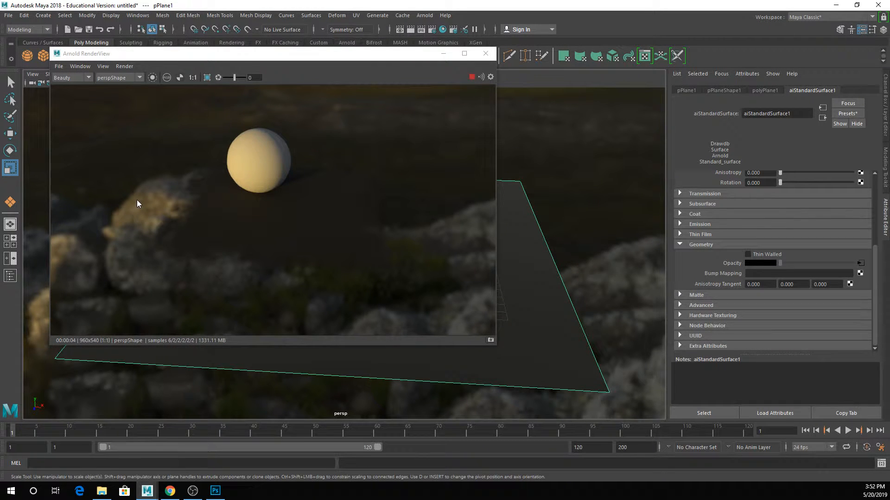
- Set the skydome light's Camera visibility to 0.000 and inspect the render's alpha channel before closing the render window
{"action": "left_click", "coordinate": [580, 188]}
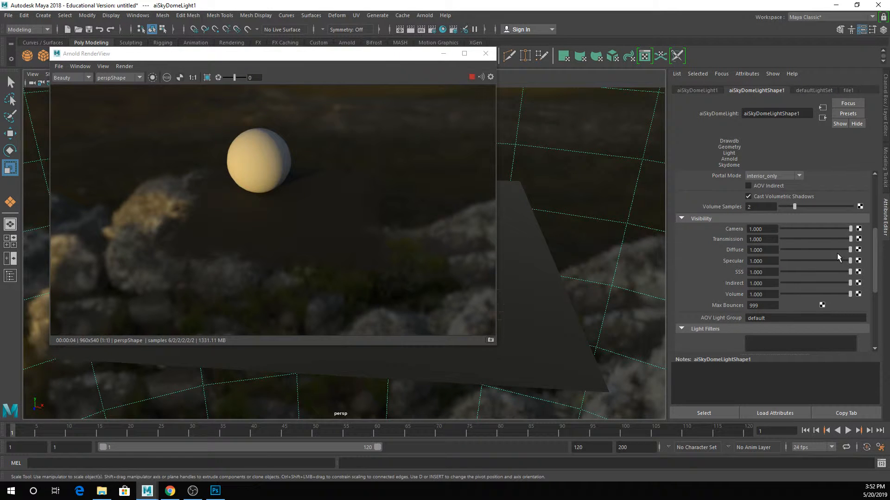
{"action": "left_click_drag", "start_coordinate": [828, 229], "coordinate": [779, 229]}
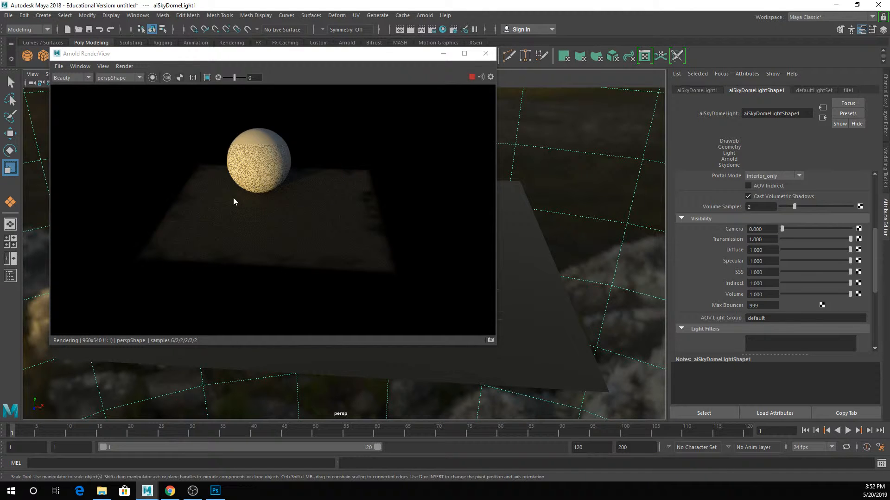
{"action": "left_click", "coordinate": [181, 77]}
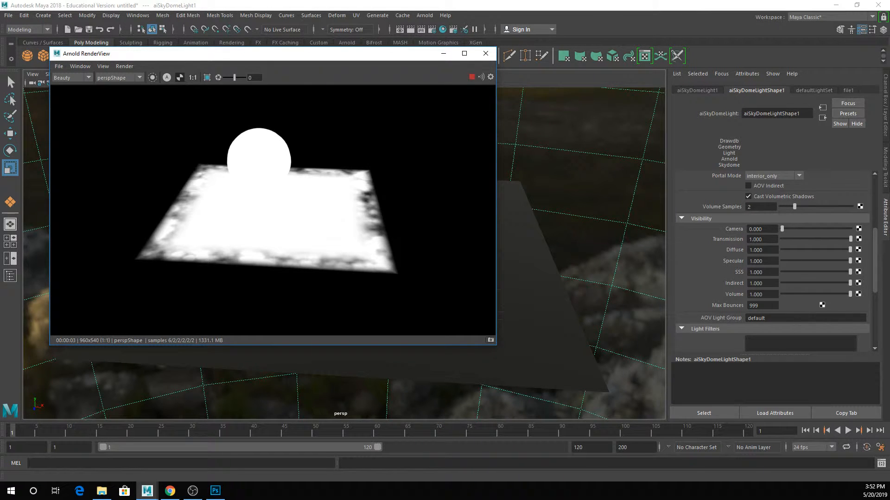
{"action": "left_click", "coordinate": [483, 56]}
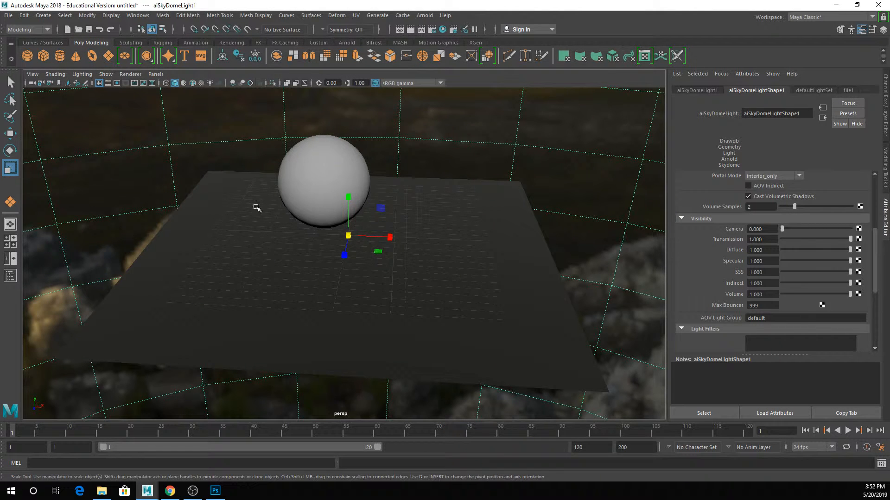
- Delete the sphere from the scene and select the ground plane
{"action": "left_click", "coordinate": [269, 199]}
{"action": "left_click", "coordinate": [315, 189]}
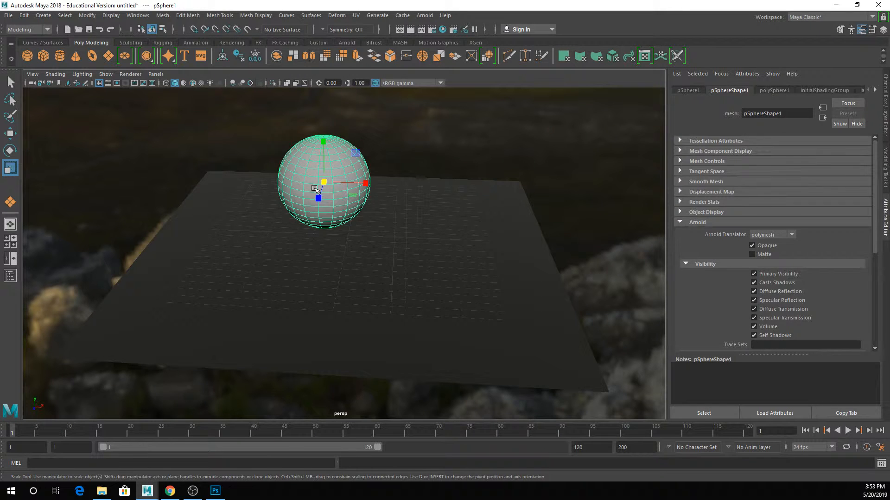
{"action": "key", "text": "Delete"}
{"action": "left_click", "coordinate": [313, 189]}
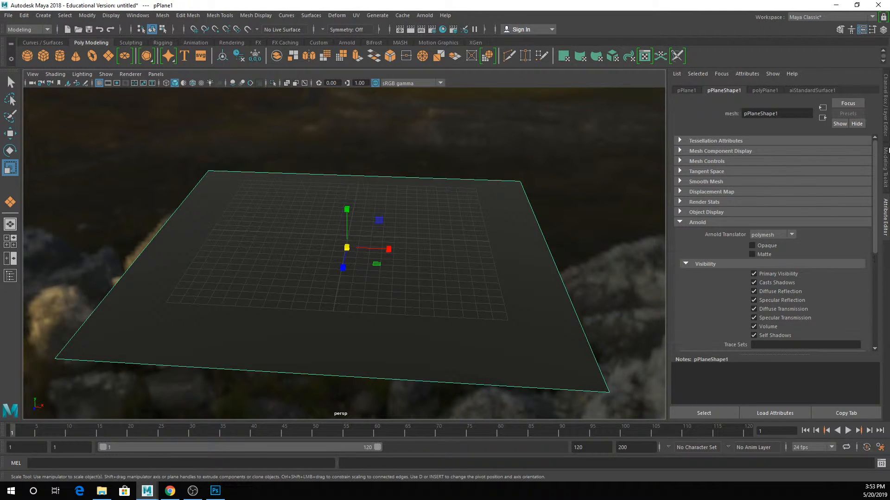
- Set the plane's Subdivisions Width and Subdivisions Height to 50
{"action": "left_click", "coordinate": [886, 129]}
{"action": "left_click", "coordinate": [790, 196]}
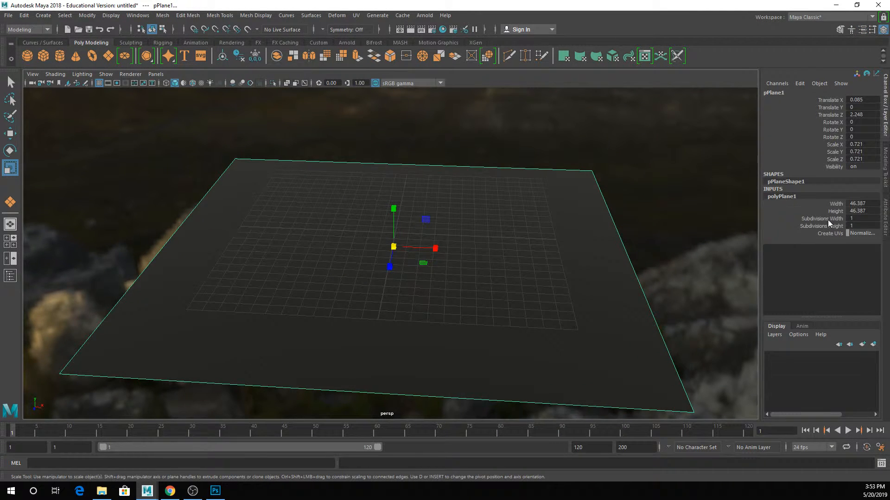
{"action": "left_click_drag", "start_coordinate": [827, 220], "coordinate": [825, 226]}
{"action": "middle_click_drag", "start_coordinate": [527, 230], "coordinate": [758, 215]}
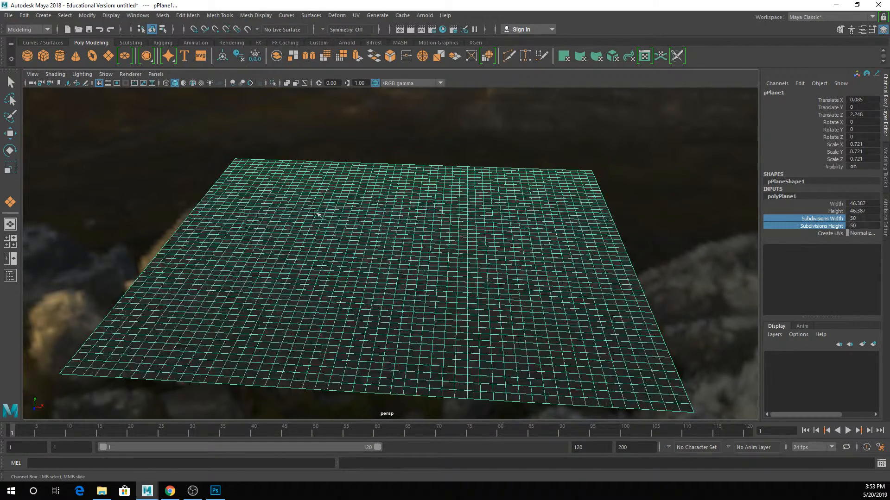
- Try raising a broad hill from a face near the plane's far left corner, using soft selection with a widened falloff
{"action": "key", "text": "r"}
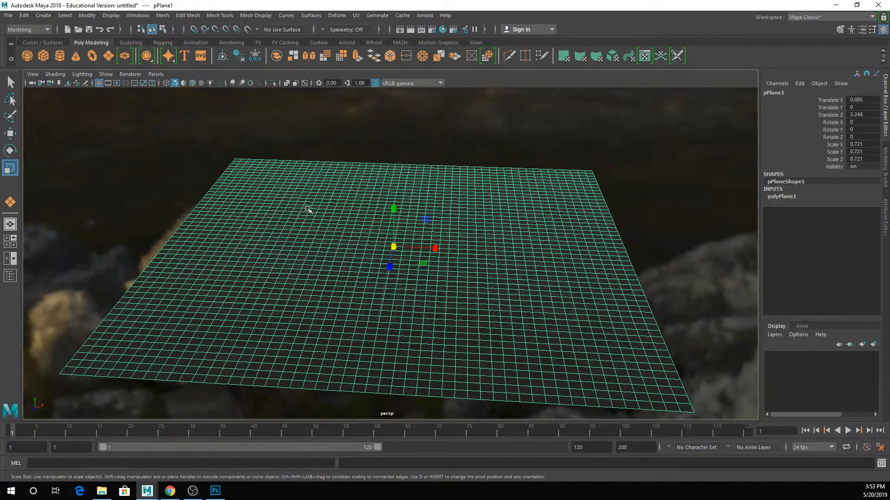
{"action": "right_click_drag", "start_coordinate": [308, 210], "coordinate": [308, 234]}
{"action": "left_click", "coordinate": [273, 199]}
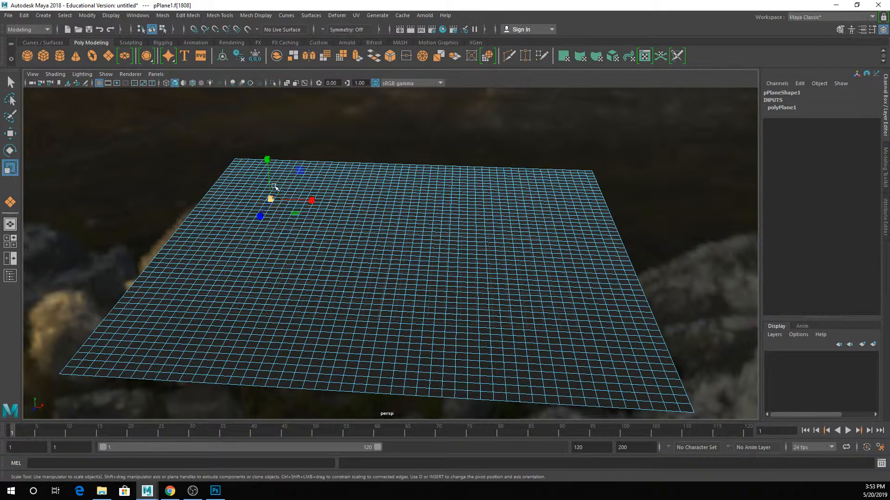
{"action": "key", "text": "b"}
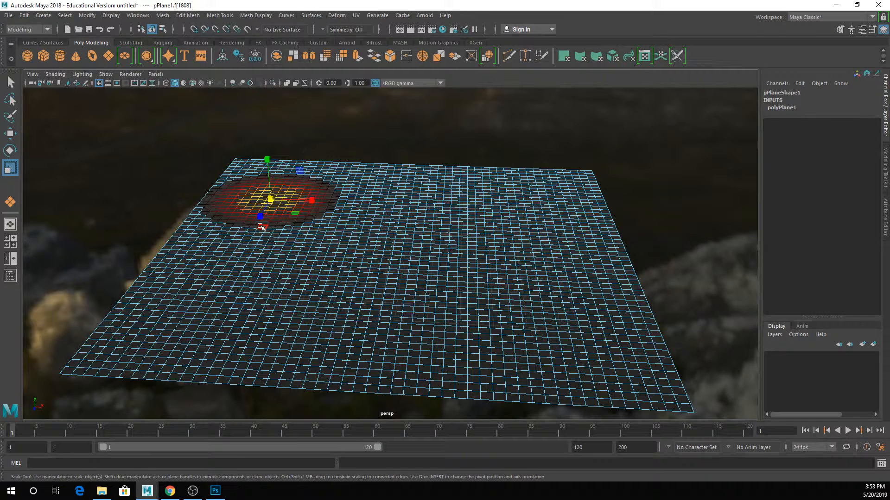
{"action": "key", "text": "b"}
{"action": "key", "text": "b"}
{"action": "left_click_drag", "start_coordinate": [278, 224], "coordinate": [616, 162]}
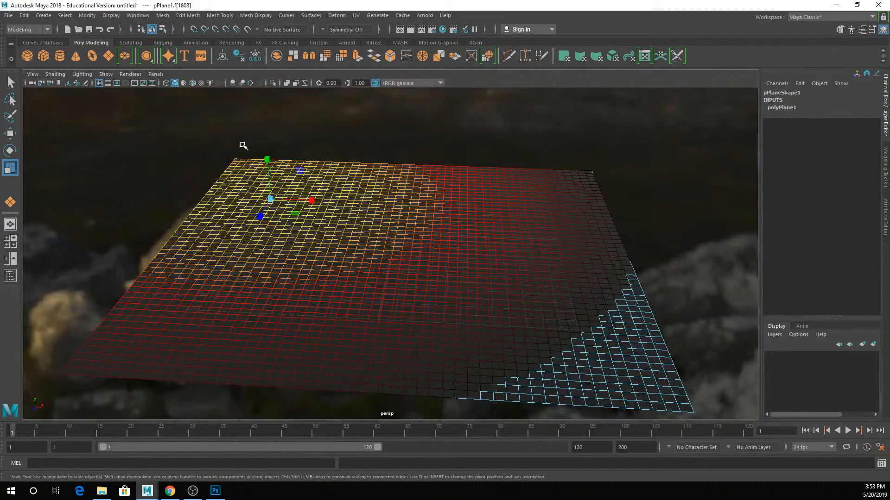
{"action": "key", "text": "e"}
{"action": "key", "text": "w"}
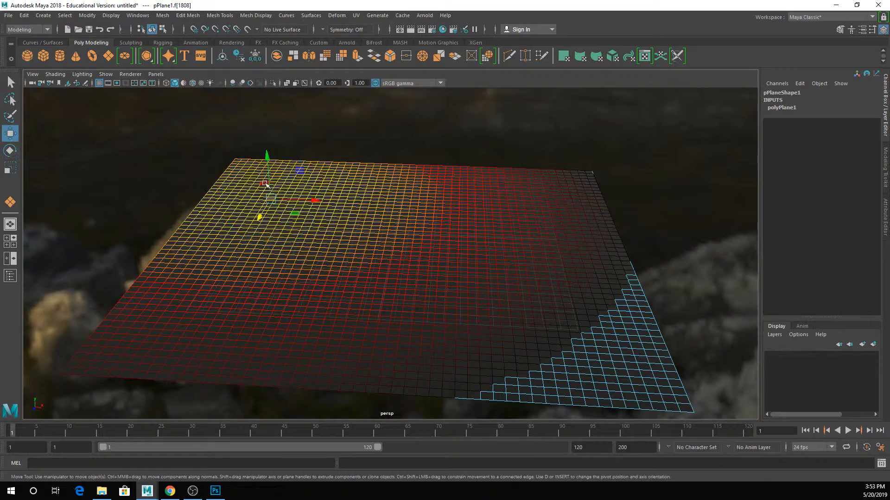
{"action": "left_click_drag", "start_coordinate": [264, 155], "coordinate": [262, 89]}
- Try sinking a dip near the plane's right edge with a smaller soft-selection falloff, and view the shaped surface in object mode
{"action": "left_click", "coordinate": [562, 230]}
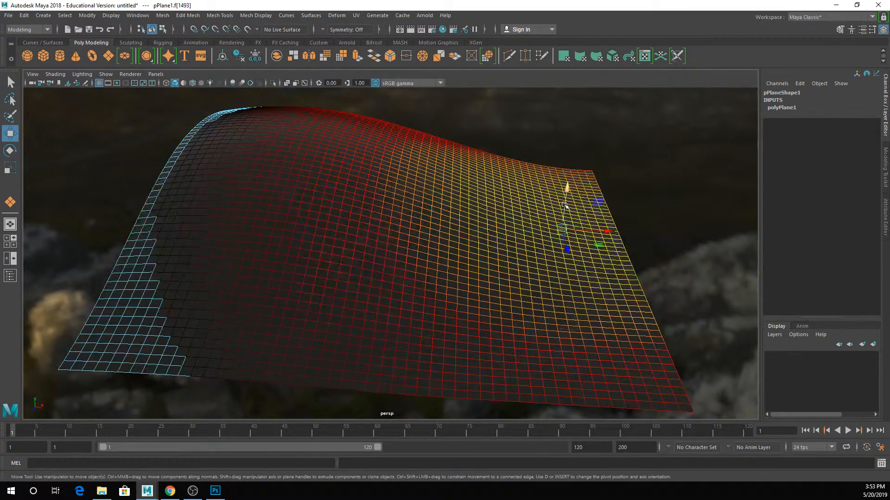
{"action": "key", "text": "b"}
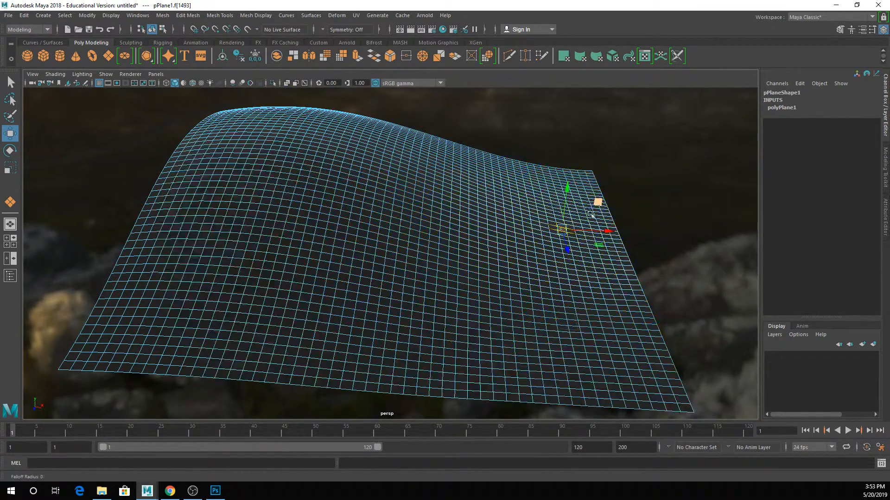
{"action": "key", "text": "b"}
{"action": "left_click_drag", "start_coordinate": [566, 193], "coordinate": [562, 235]}
{"action": "right_click_drag", "start_coordinate": [459, 169], "coordinate": [498, 154]}
{"action": "left_click", "coordinate": [521, 135]}
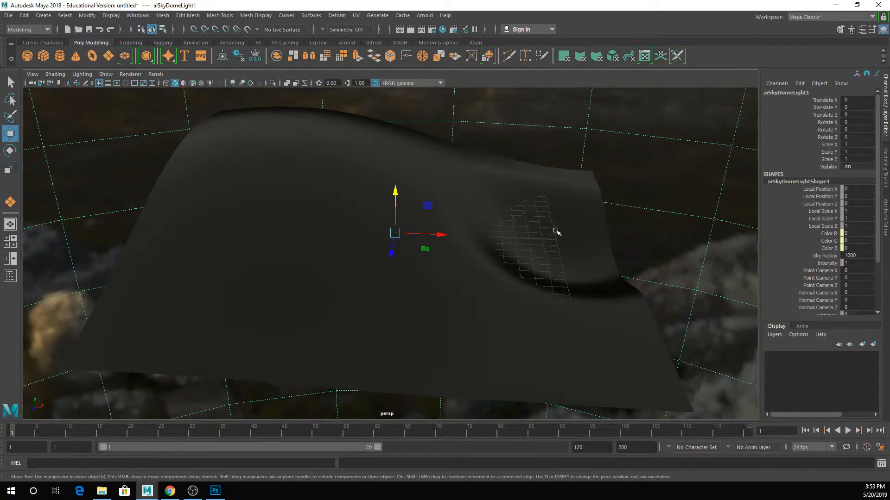
{"action": "mouse_move", "coordinate": [556, 232]}
{"action": "left_mouse_down", "text": "alt"}
{"action": "mouse_move", "coordinate": [517, 229]}
{"action": "mouse_move", "coordinate": [484, 209]}
{"action": "mouse_move", "coordinate": [552, 241]}
{"action": "mouse_move", "coordinate": [574, 230]}
{"action": "mouse_move", "coordinate": [554, 223]}
{"action": "left_mouse_up", "text": "alt"}
{"action": "left_click", "coordinate": [402, 185]}
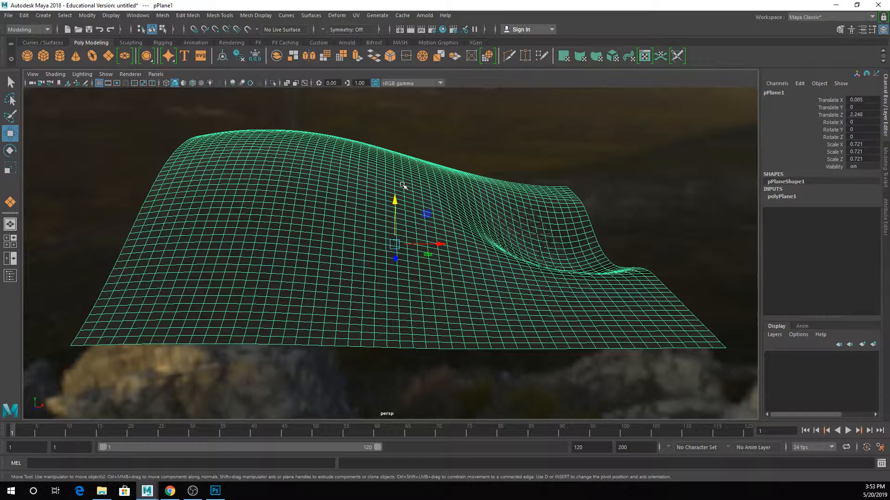
- Undo the soft-selection sculpting back to the flat plane and return to object selection
{"action": "key", "text": "ctrl+z"}
{"action": "key", "text": "ctrl+z"}
{"action": "key", "text": "ctrl+z"}
{"action": "key", "text": "ctrl+z"}
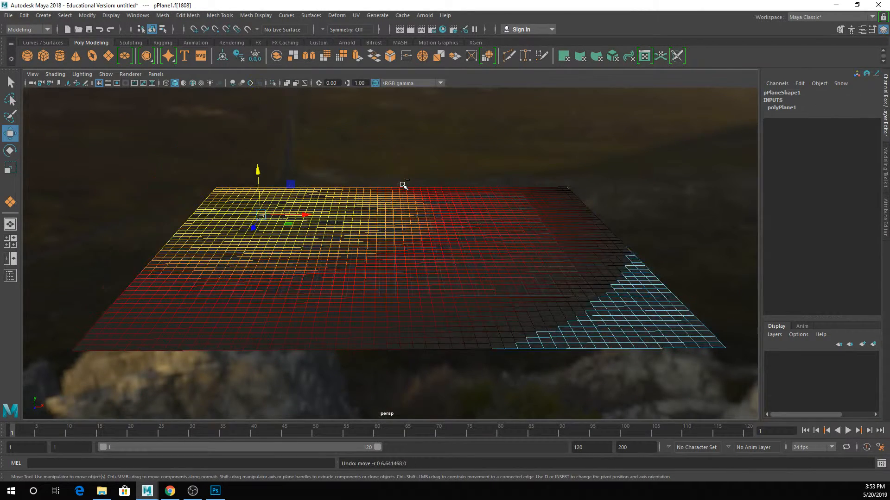
{"action": "right_click_drag", "start_coordinate": [454, 204], "coordinate": [496, 181]}
{"action": "key", "text": "q"}
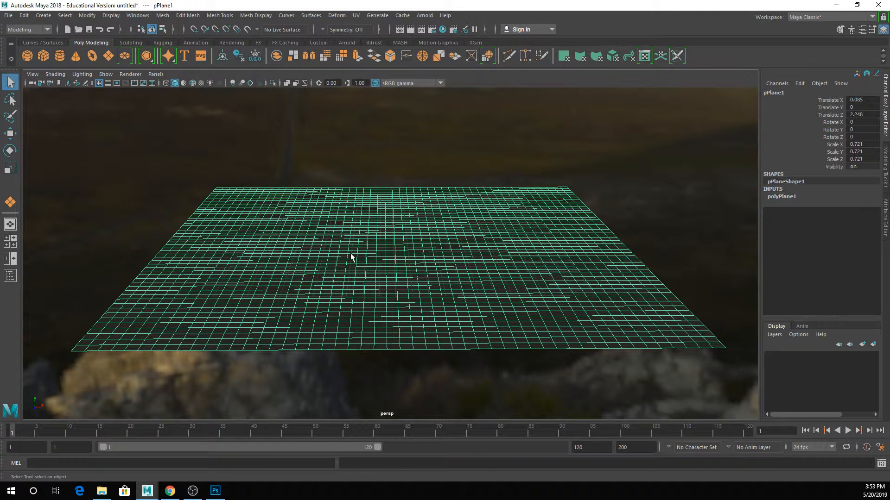
- Apply a Texture deformer to the plane and map a Noise texture to its Texture attribute
{"action": "left_click", "coordinate": [343, 16]}
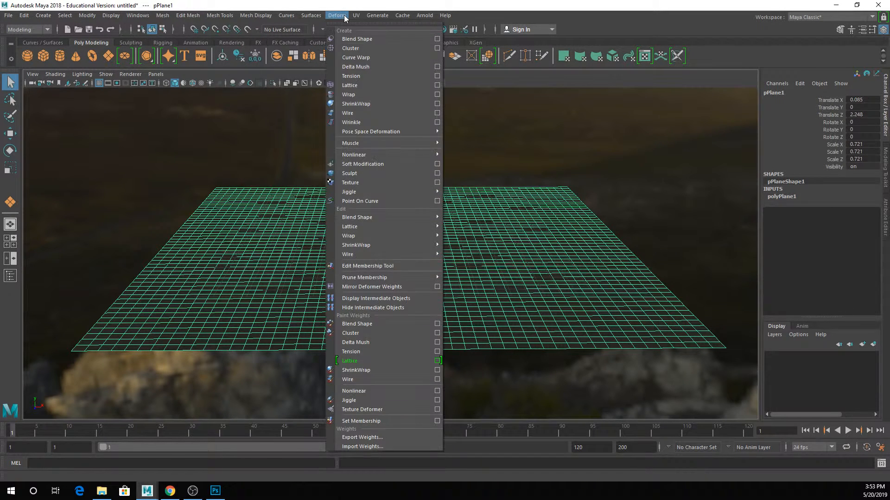
{"action": "left_click", "coordinate": [384, 185]}
{"action": "left_click", "coordinate": [886, 218]}
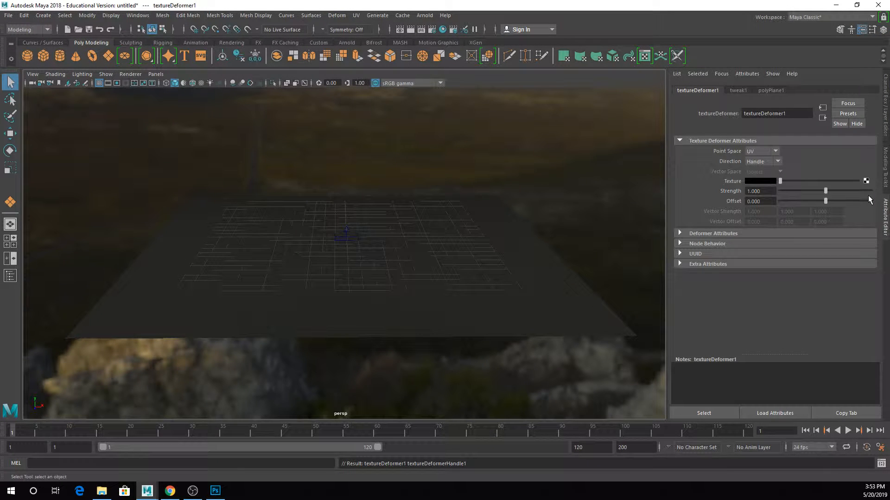
{"action": "left_click", "coordinate": [866, 181]}
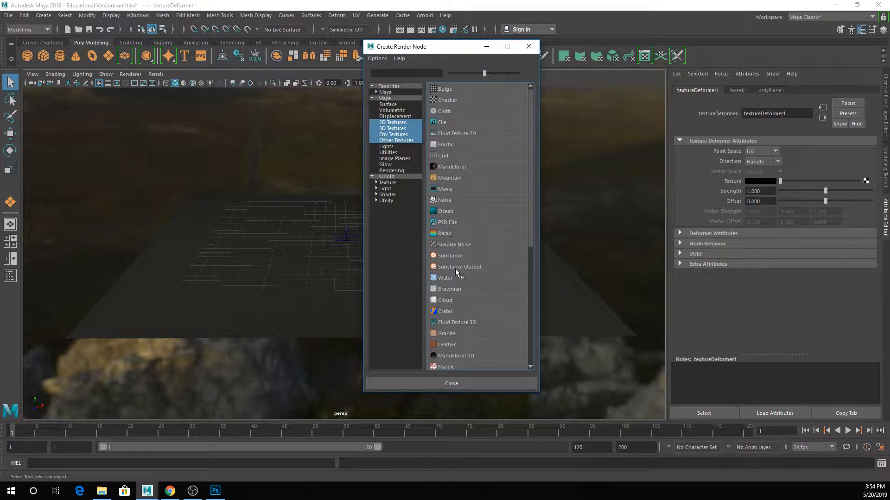
{"action": "left_click", "coordinate": [442, 200]}
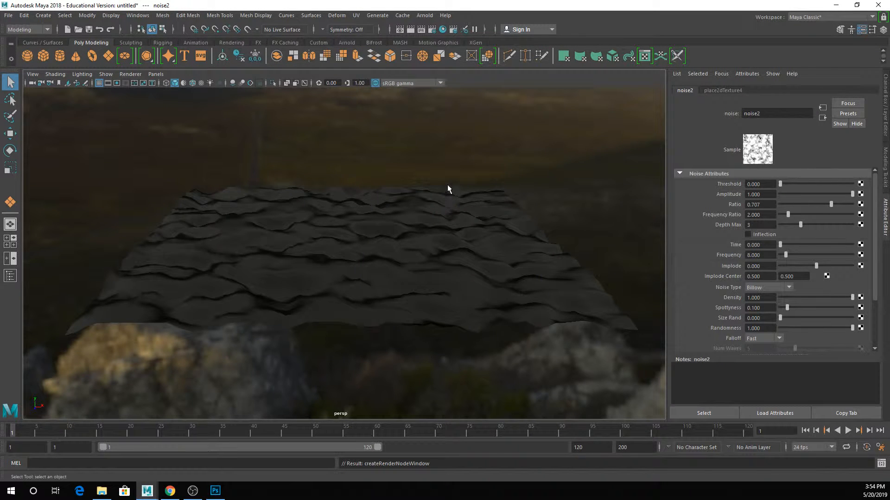
{"action": "left_click_drag", "start_coordinate": [447, 184], "coordinate": [353, 198], "text": "alt"}
{"action": "scroll", "coordinate": [393, 205], "scroll_direction": "up", "scroll_amount": 4}
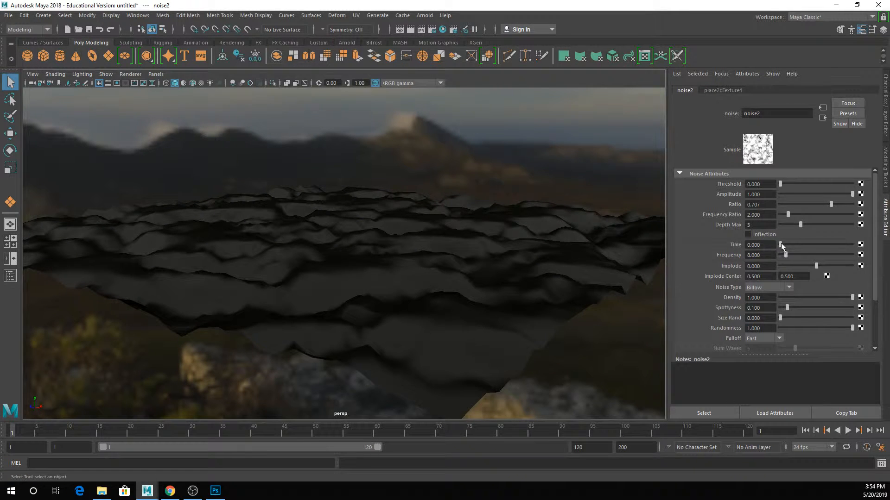
{"action": "left_click_drag", "start_coordinate": [780, 244], "coordinate": [763, 262]}
- Delete the deformed plane and create a polygon sphere with a radius of about 8.165 on the grid
{"action": "left_click", "coordinate": [409, 226]}
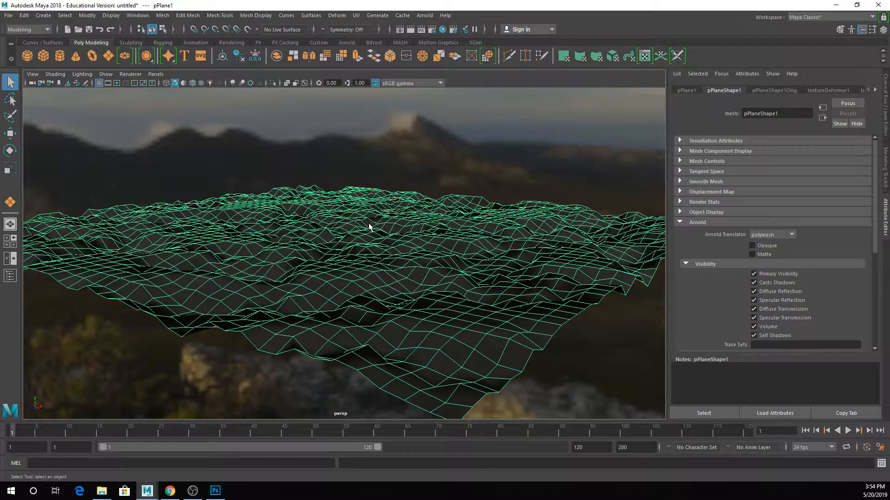
{"action": "key", "text": "Delete"}
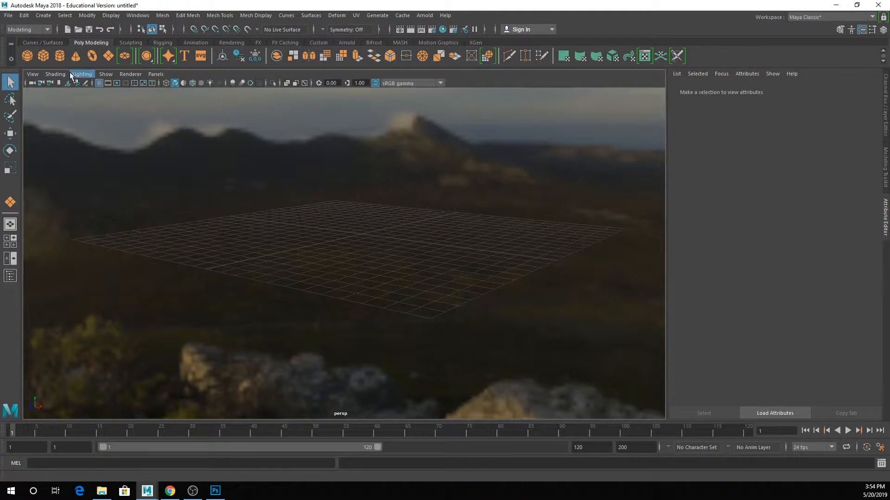
{"action": "left_click", "coordinate": [27, 56]}
{"action": "left_click_drag", "start_coordinate": [371, 231], "coordinate": [452, 247]}
- Set the sphere's Subdivisions Axis and Subdivisions Height to 200, framing the sphere in the view
{"action": "left_click", "coordinate": [885, 114]}
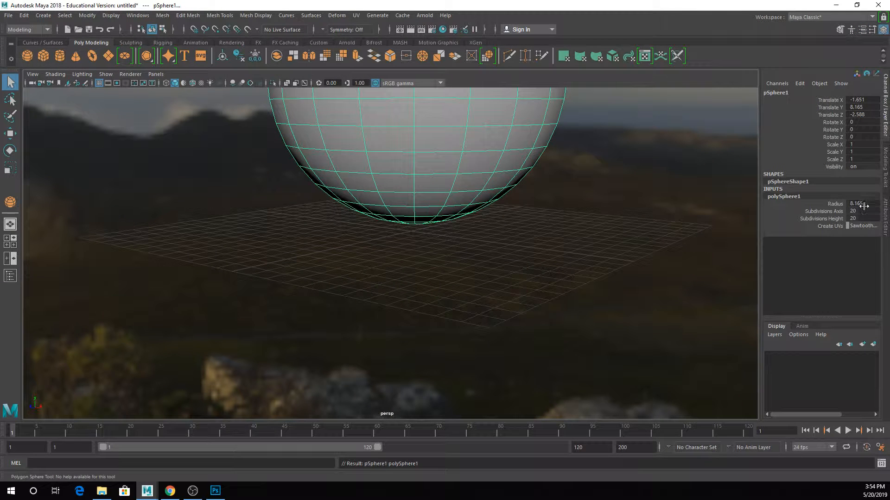
{"action": "left_click_drag", "start_coordinate": [862, 212], "coordinate": [862, 218]}
{"action": "key", "text": "Return"}
{"action": "key", "text": "f"}
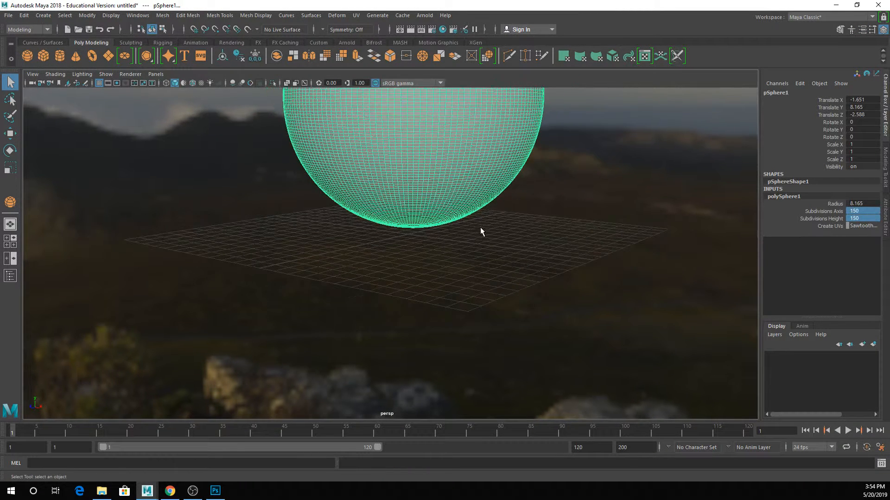
{"action": "double_click", "coordinate": [853, 218]}
{"action": "type", "text": "20"}
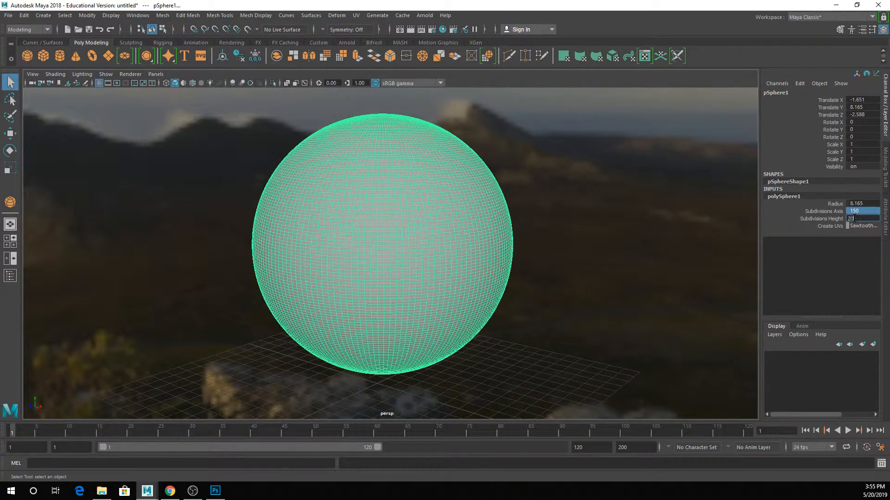
{"action": "type", "text": "0"}
{"action": "key", "text": "Return"}
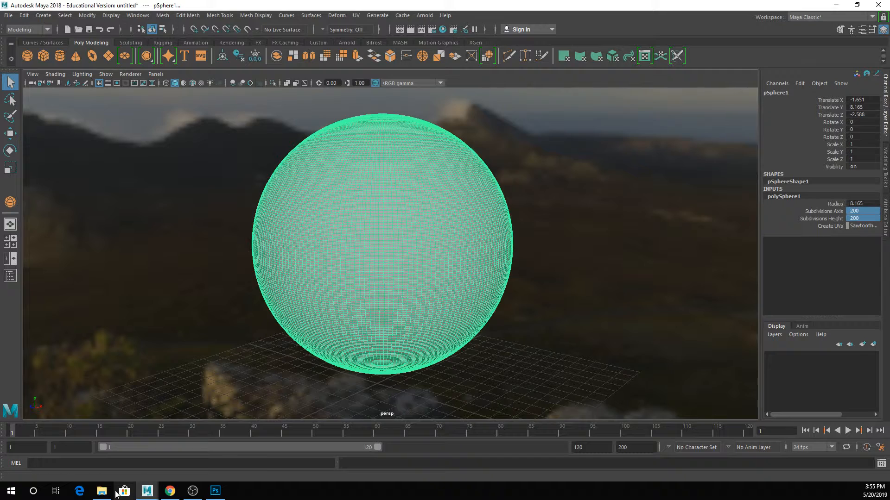
- Open LandHeight.jpg from the MASHplay folder in Downloads in Photoshop, examine the height map, and return to Maya
{"action": "left_click", "coordinate": [103, 492]}
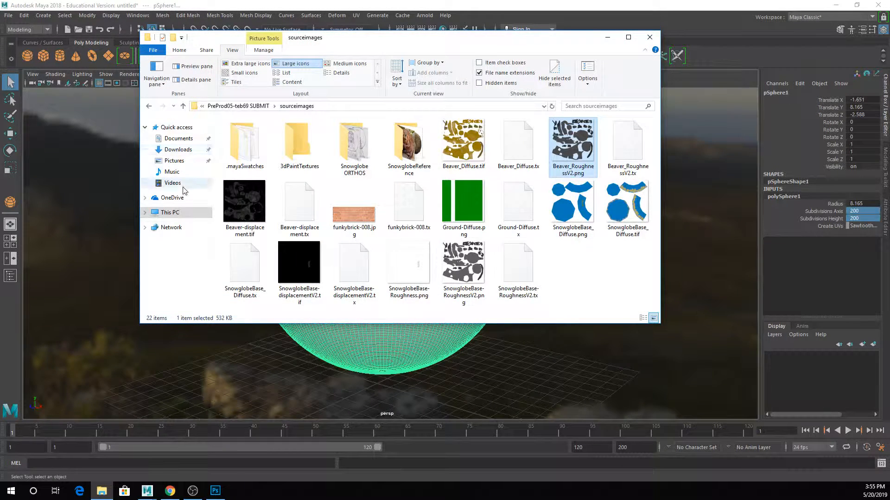
{"action": "left_click", "coordinate": [179, 149]}
{"action": "double_click", "coordinate": [238, 155]}
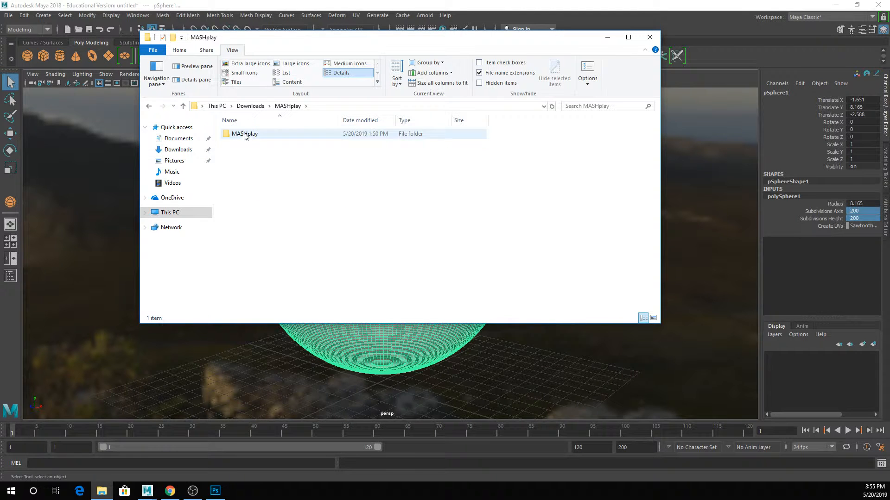
{"action": "double_click", "coordinate": [244, 134]}
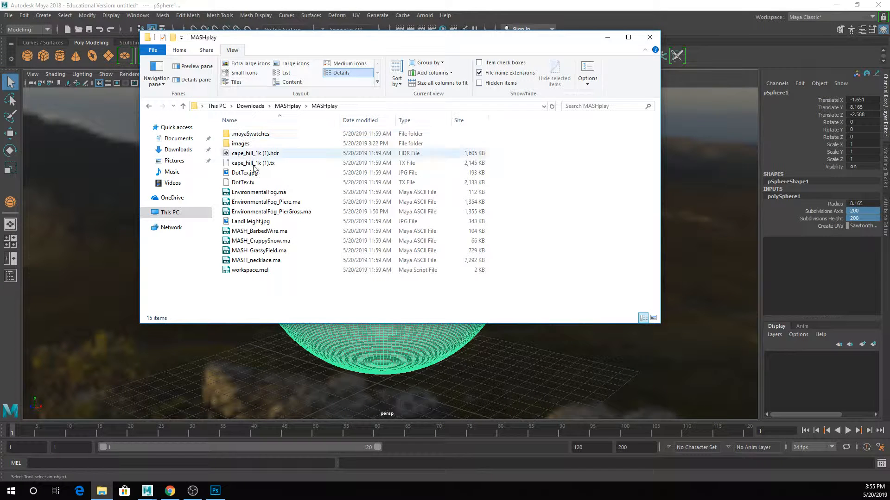
{"action": "left_click", "coordinate": [253, 221]}
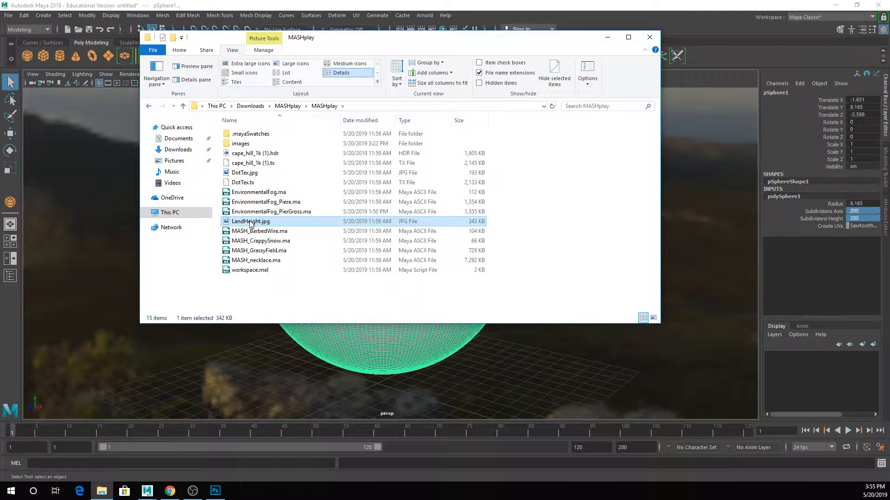
{"action": "left_click_drag", "start_coordinate": [250, 225], "coordinate": [269, 285]}
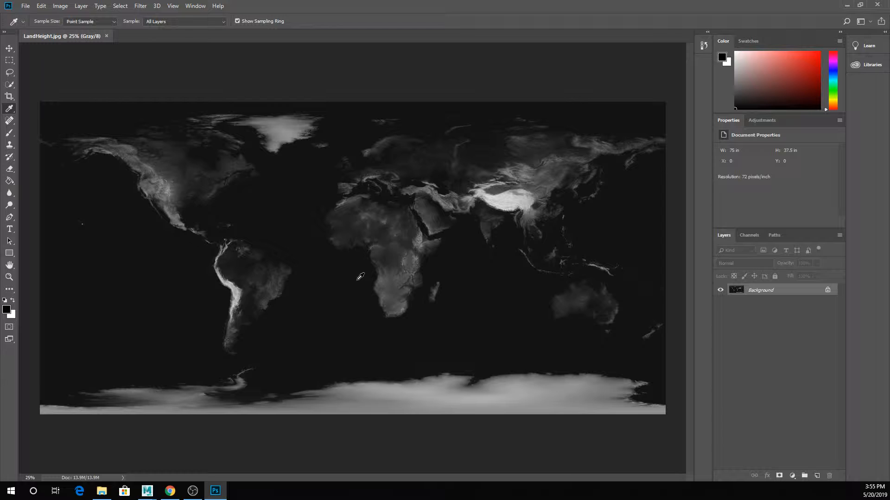
{"action": "left_click", "coordinate": [846, 5]}
- Apply a Texture deformer to the high-resolution sphere
{"action": "left_click", "coordinate": [391, 250]}
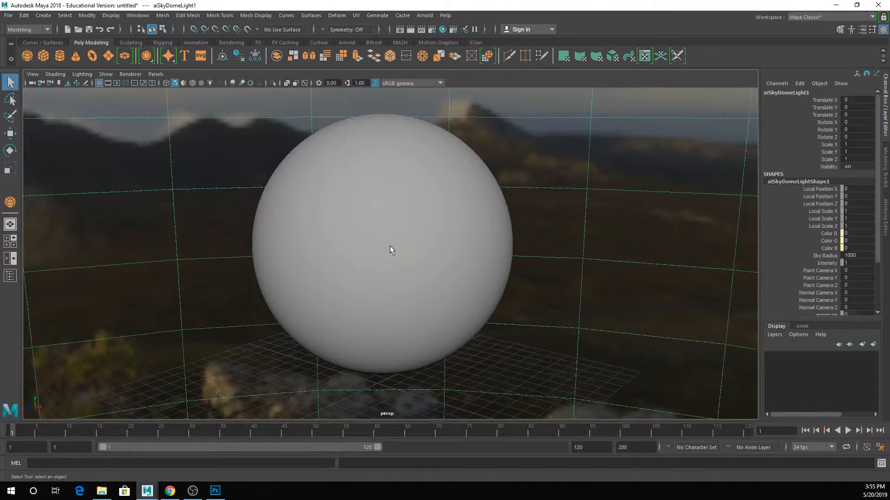
{"action": "left_click", "coordinate": [390, 250]}
{"action": "left_click", "coordinate": [322, 16]}
{"action": "mouse_move", "coordinate": [334, 17]}
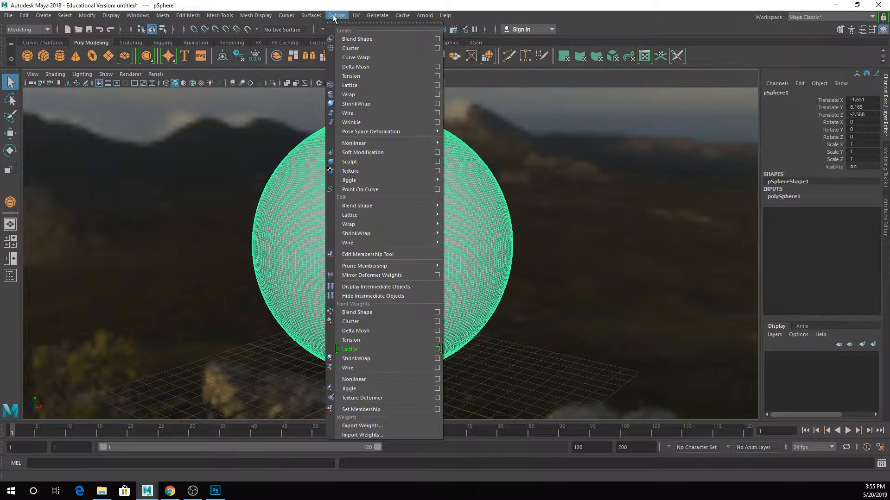
{"action": "left_click", "coordinate": [367, 171]}
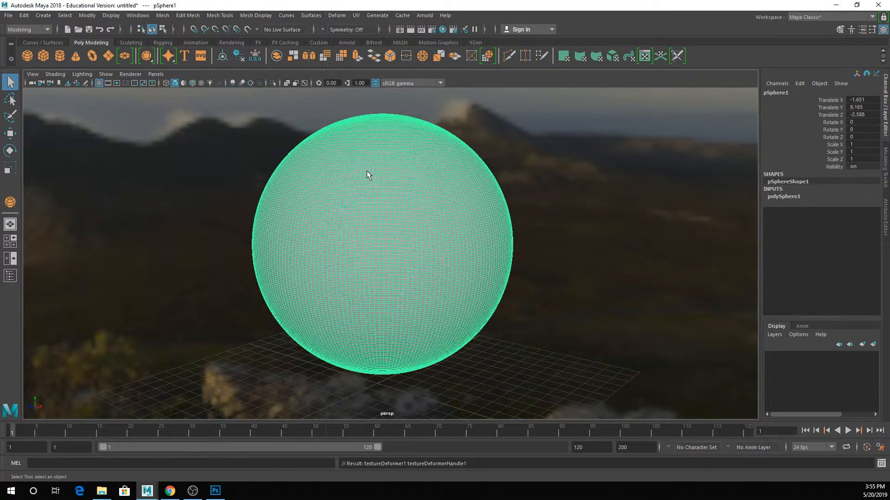
- Map a File texture to the deformer's Texture attribute and load LandHeight.jpg as its image
{"action": "left_click", "coordinate": [885, 223]}
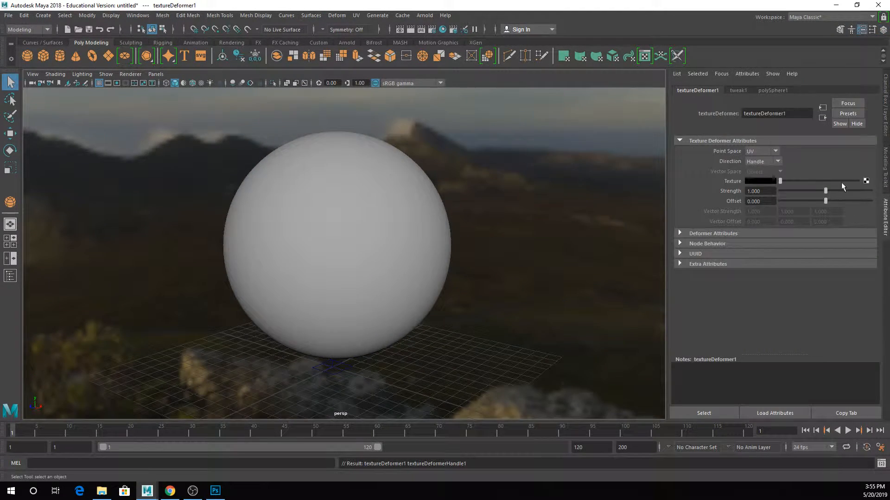
{"action": "left_click", "coordinate": [866, 181]}
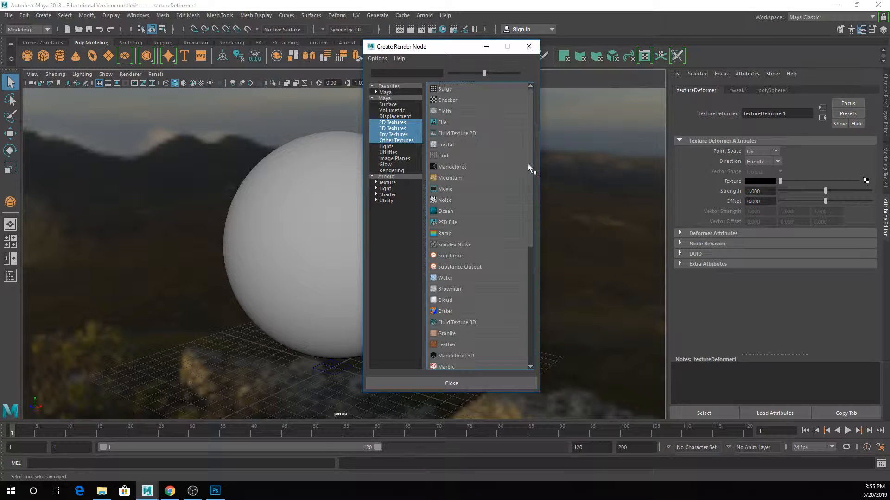
{"action": "left_click", "coordinate": [443, 122]}
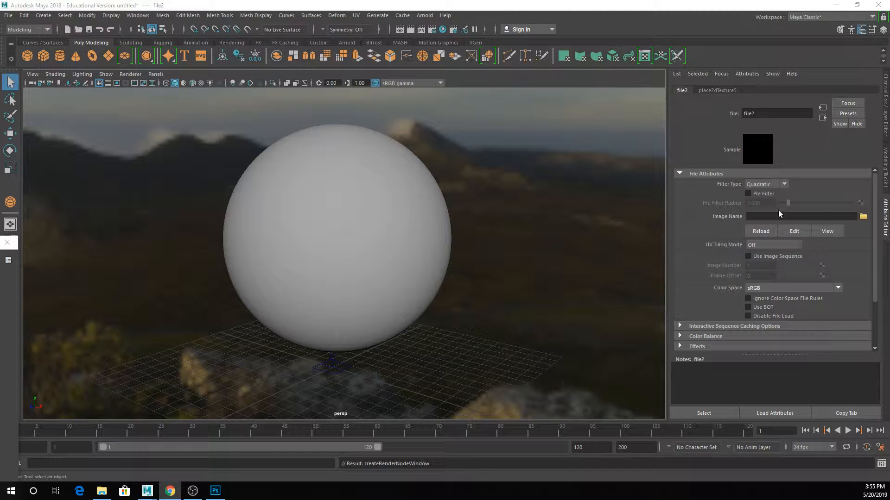
{"action": "left_click", "coordinate": [863, 216]}
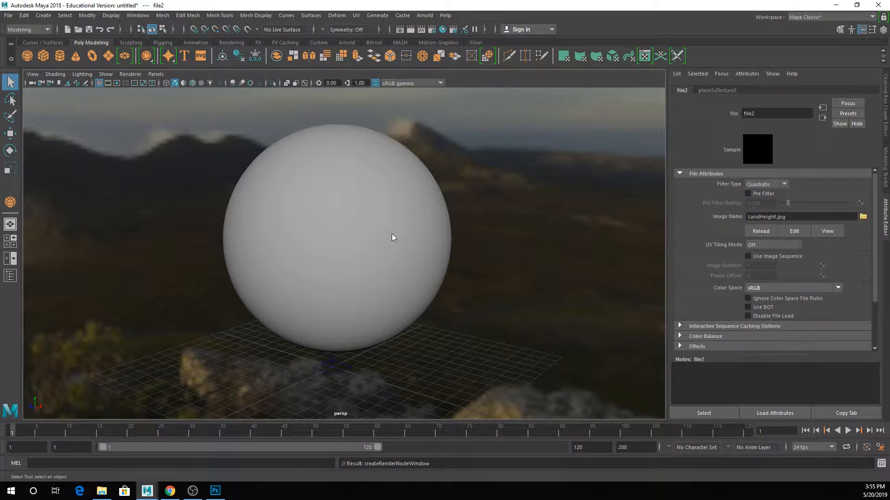
- Inspect the displaced terrain on the sphere, open the Outliner, and show the attributes of the texture deformer through its handle
{"action": "left_click_drag", "start_coordinate": [391, 234], "coordinate": [252, 202], "text": "alt"}
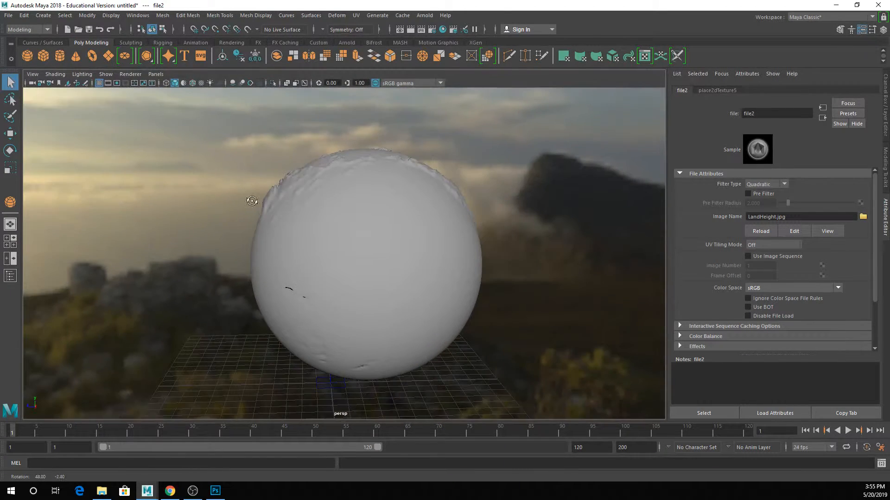
{"action": "scroll", "coordinate": [286, 203], "scroll_direction": "up", "scroll_amount": 5}
{"action": "middle_click_drag", "start_coordinate": [254, 121], "coordinate": [310, 183], "text": "alt"}
{"action": "scroll", "coordinate": [310, 183], "scroll_direction": "up", "scroll_amount": 4}
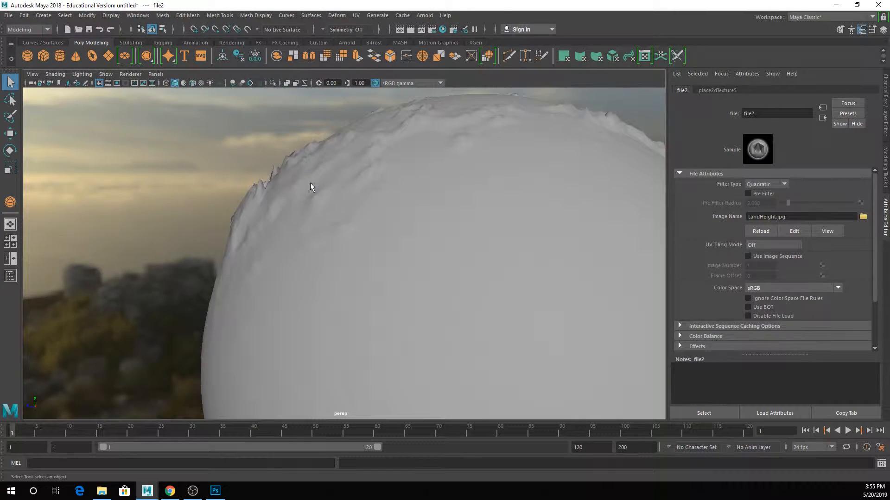
{"action": "middle_click_drag", "start_coordinate": [302, 224], "coordinate": [320, 252], "text": "alt"}
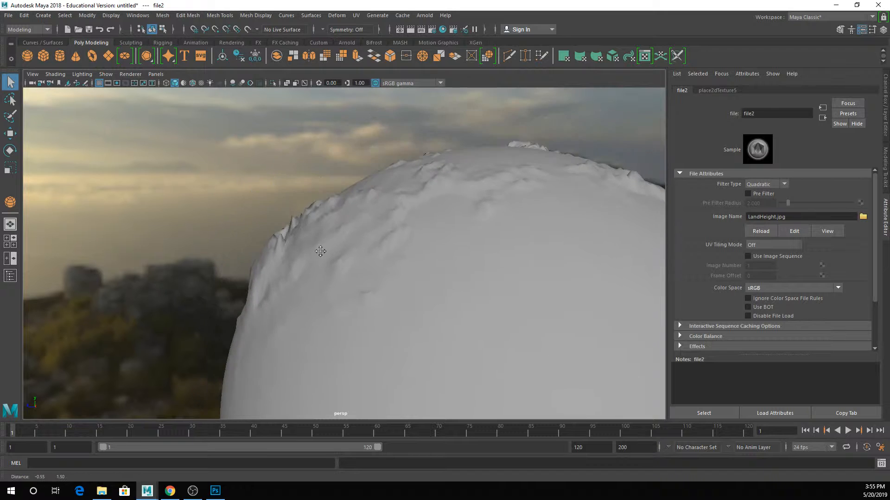
{"action": "left_click_drag", "start_coordinate": [307, 244], "coordinate": [299, 242], "text": "alt"}
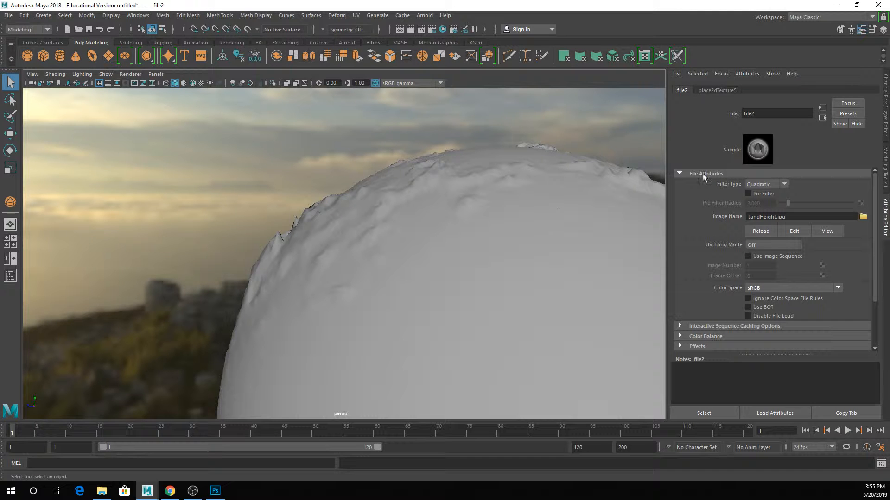
{"action": "left_click", "coordinate": [134, 16]}
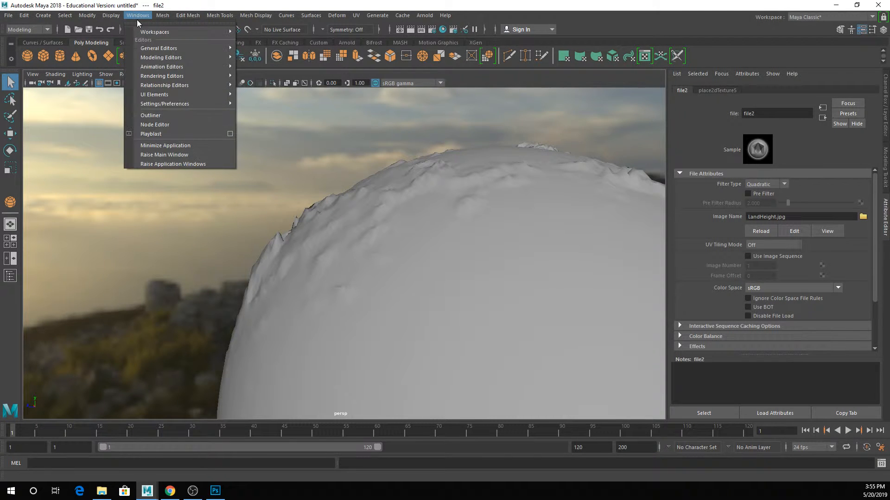
{"action": "left_click", "coordinate": [146, 116]}
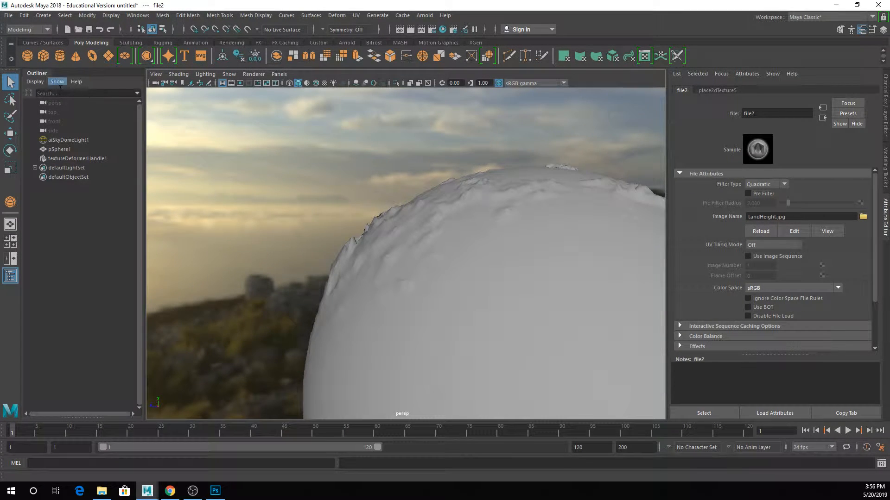
{"action": "left_click", "coordinate": [84, 159]}
{"action": "left_click", "coordinate": [767, 91]}
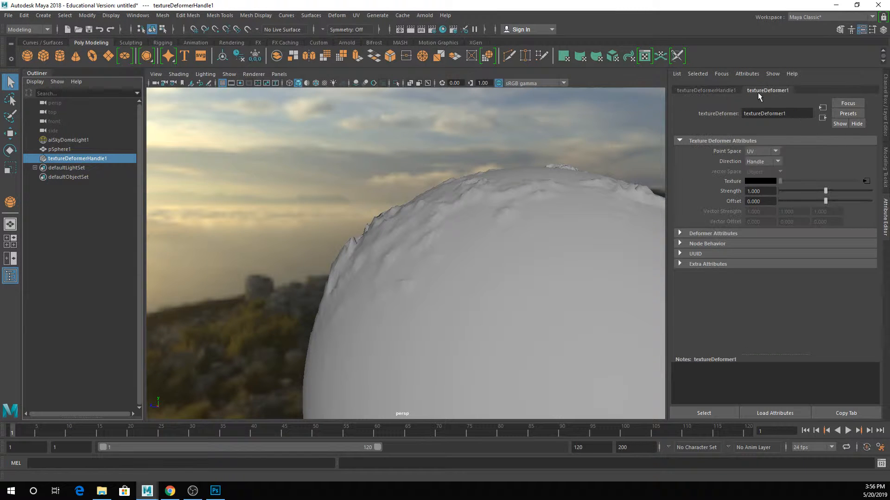
- Set the texture deformer's Direction to Normal so the sphere is displaced along its surface normals
{"action": "left_click", "coordinate": [750, 163]}
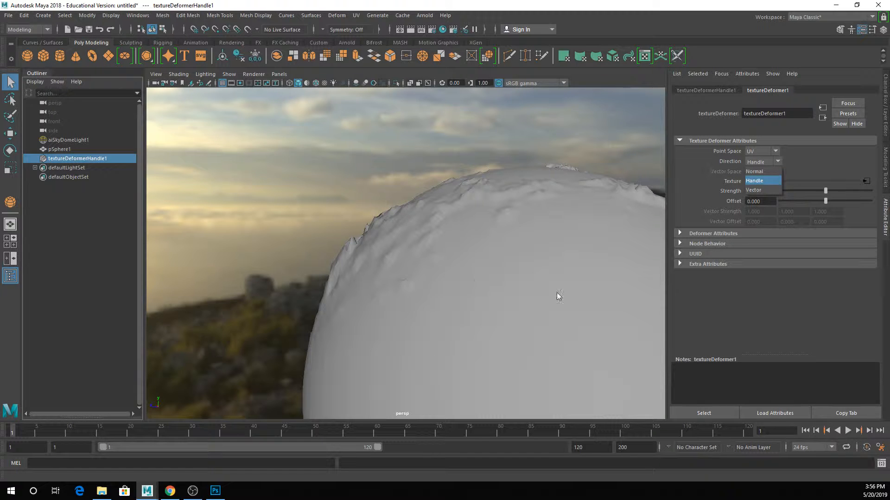
{"action": "left_click", "coordinate": [747, 183]}
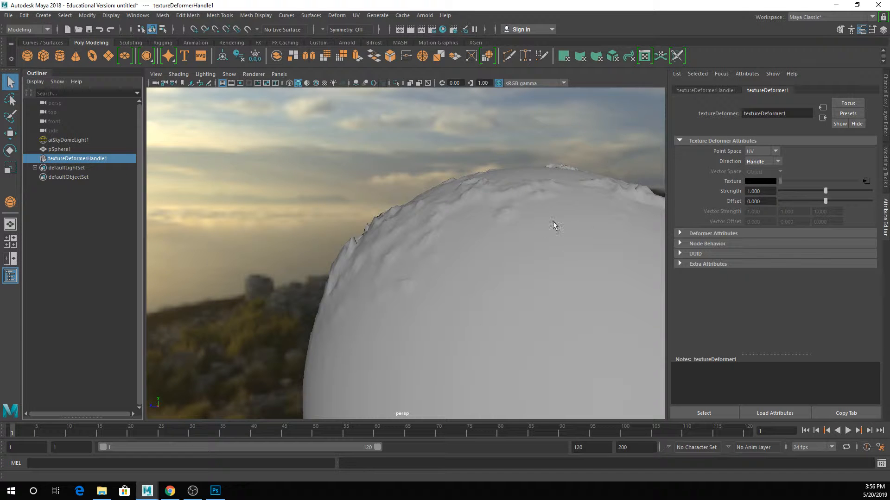
{"action": "middle_click_drag", "start_coordinate": [539, 225], "coordinate": [490, 148], "text": "alt"}
{"action": "scroll", "coordinate": [515, 189], "scroll_direction": "down", "scroll_amount": 5}
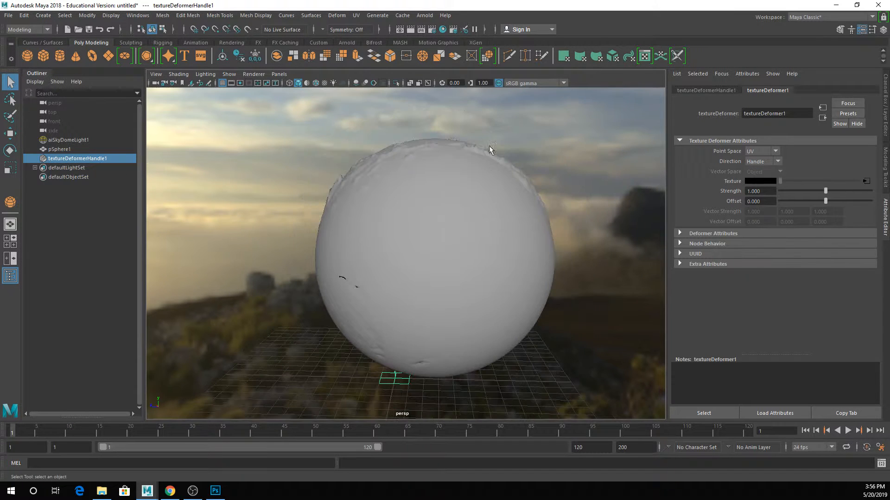
{"action": "left_click", "coordinate": [473, 226]}
{"action": "key", "text": "w"}
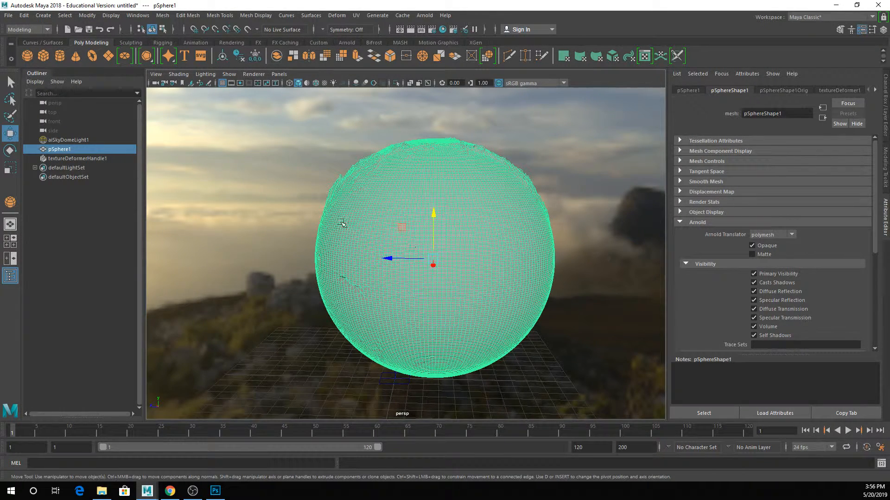
{"action": "left_click", "coordinate": [113, 159]}
{"action": "left_click", "coordinate": [762, 162]}
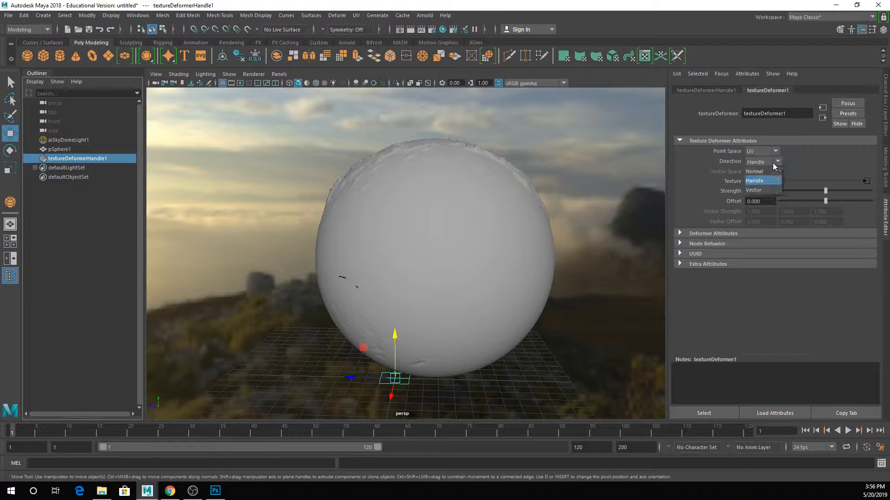
{"action": "left_click", "coordinate": [762, 172]}
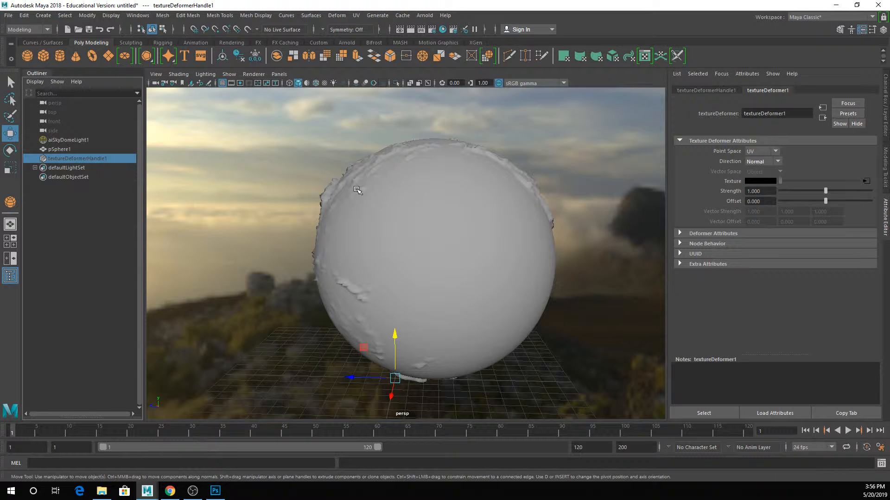
- Inspect the displaced globe from several sides and replace the scene with a new empty one
{"action": "left_click_drag", "start_coordinate": [391, 270], "coordinate": [462, 325], "text": "alt"}
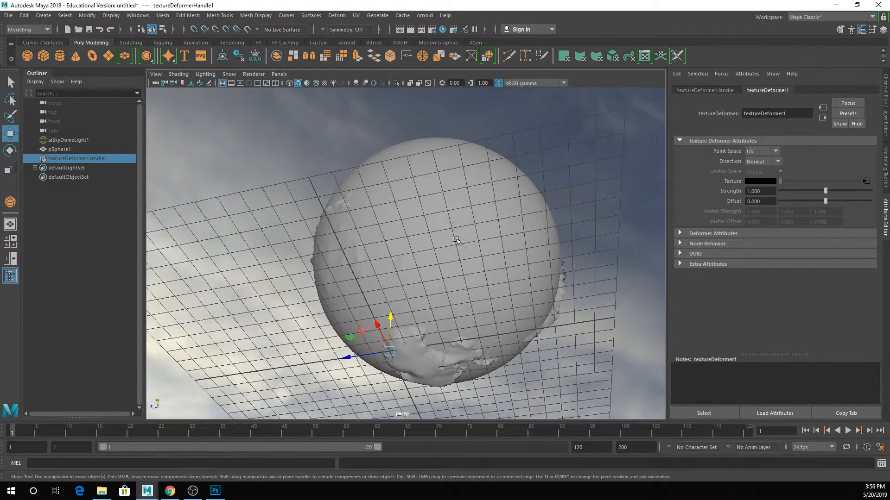
{"action": "left_click_drag", "start_coordinate": [444, 211], "coordinate": [415, 215], "text": "alt"}
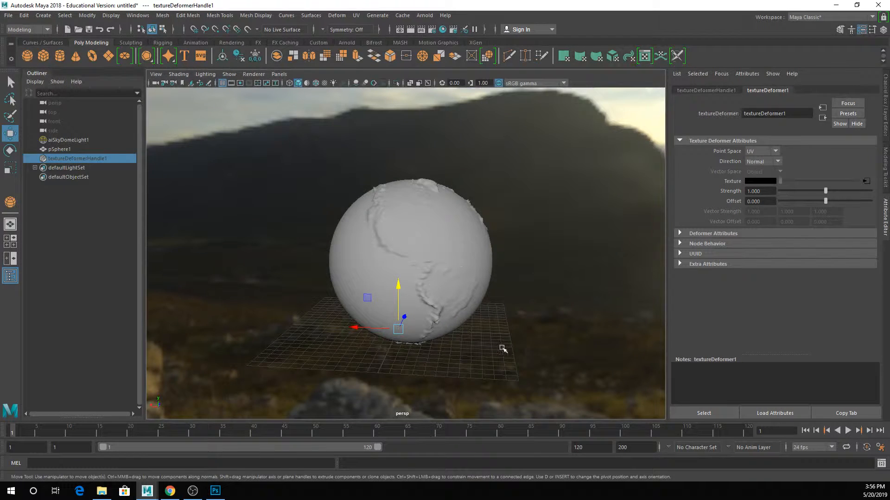
{"action": "left_click_drag", "start_coordinate": [543, 256], "coordinate": [466, 233], "text": "alt"}
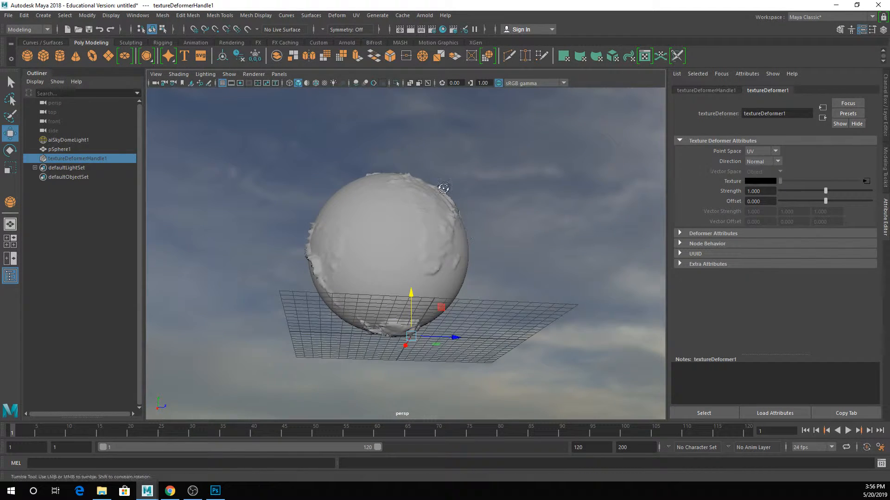
{"action": "left_click_drag", "start_coordinate": [441, 185], "coordinate": [429, 221], "text": "alt"}
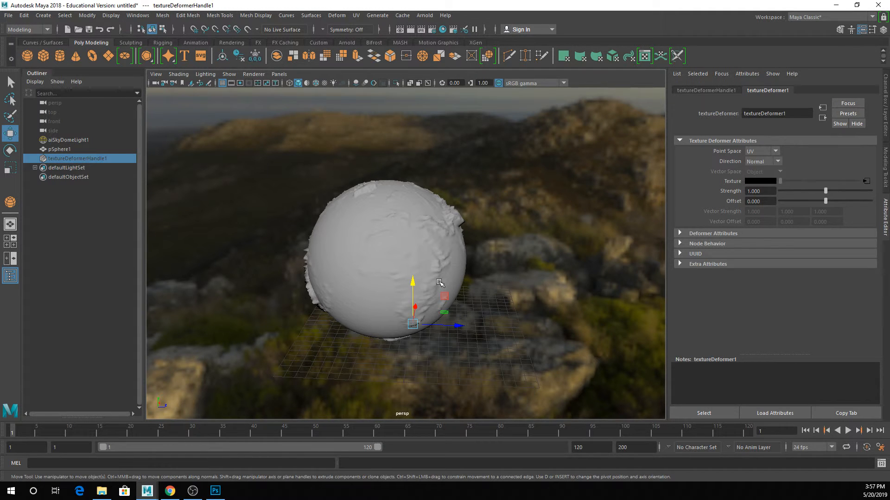
{"action": "left_click", "coordinate": [345, 229]}
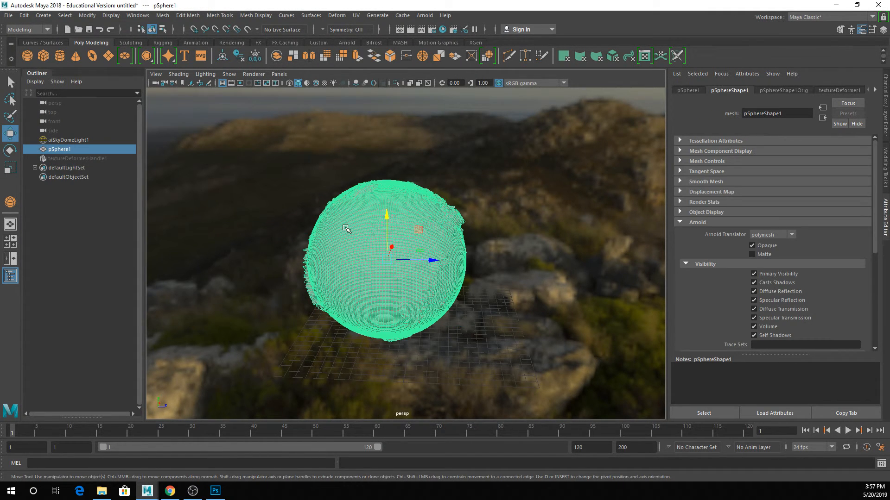
{"action": "key", "text": "ctrl+n"}
{"action": "left_click", "coordinate": [444, 248]}
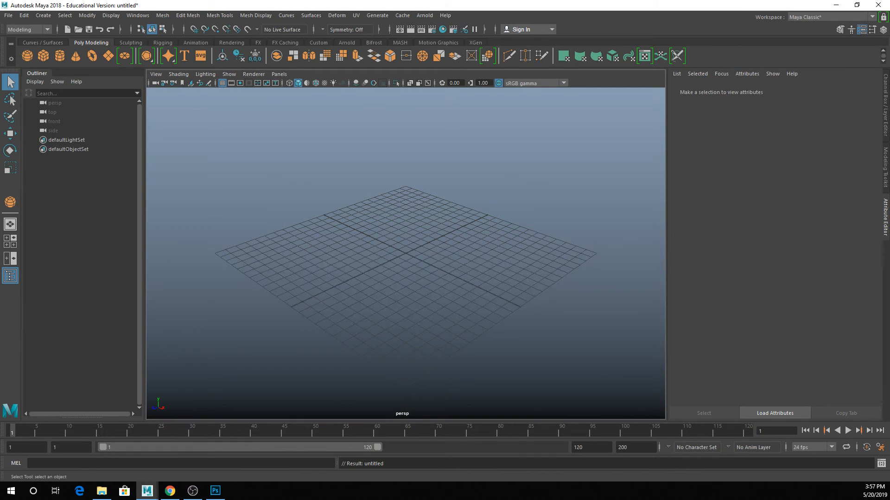